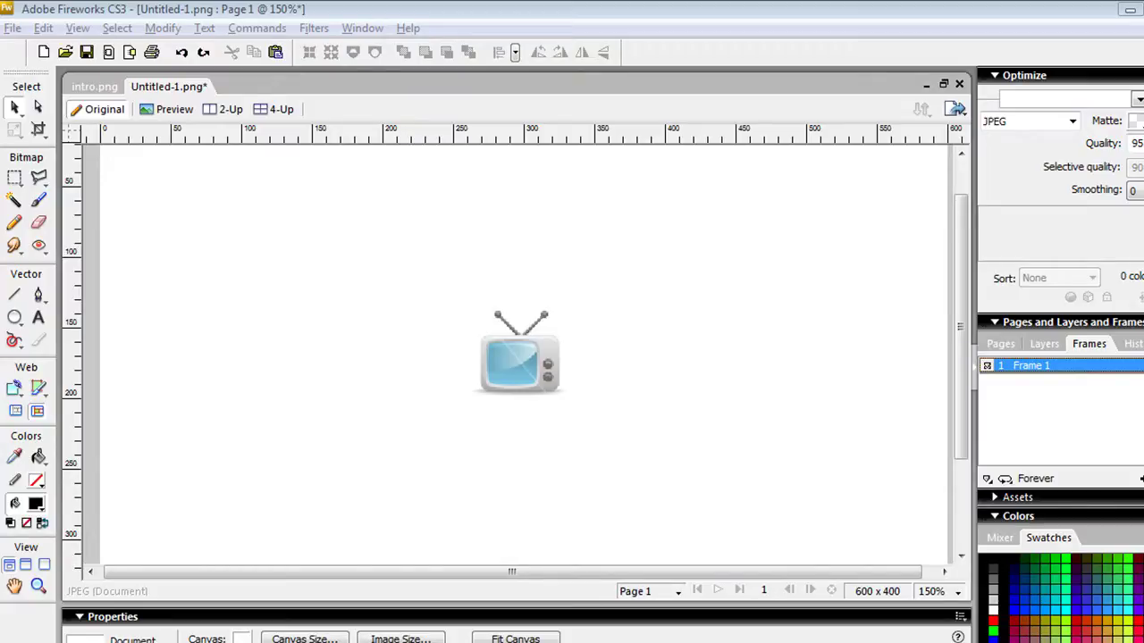
- Move the TV icon to the upper-left area of the canvas and deselect it
drag(544, 379, 266, 281)
click(358, 276)
- Switch to the web browser and look over the Satin Icons set on iStockphoto for reference
key(alt+Tab)
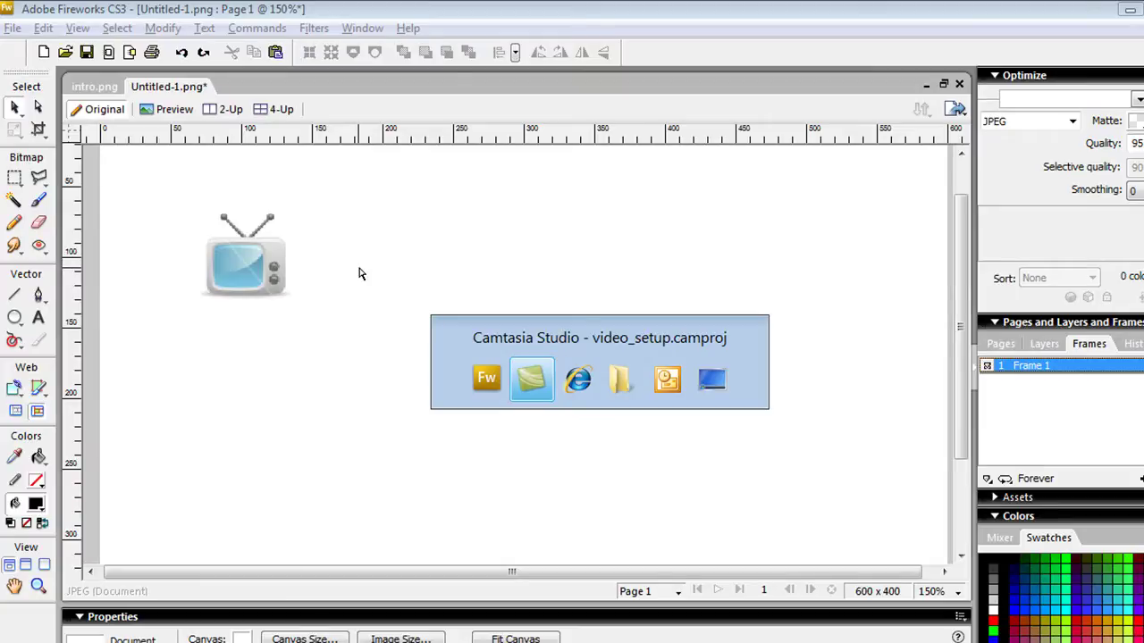
key(alt+Tab)
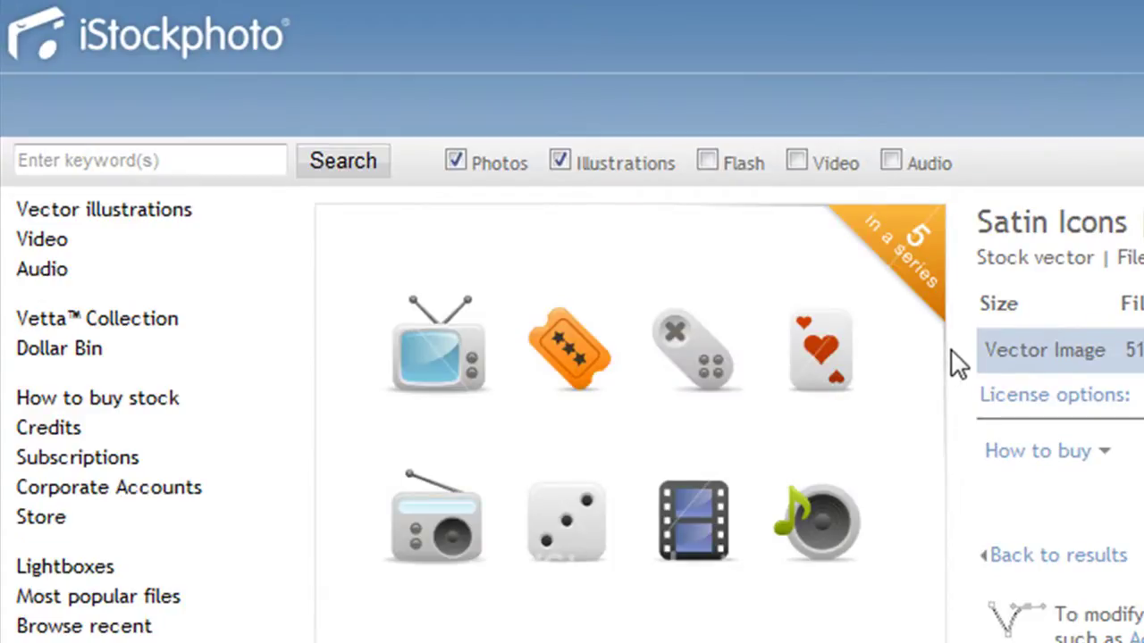
scroll(958, 363, down, 2)
scroll(958, 364, up, 2)
scroll(958, 364, down, 2)
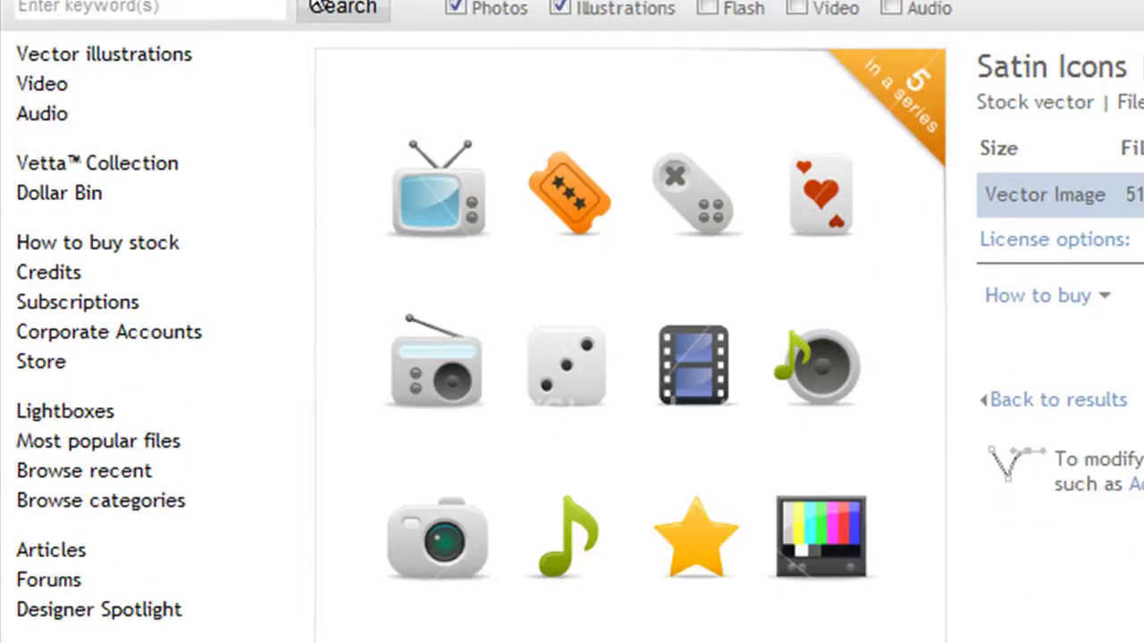
- Switch back to Fireworks and move the TV icon closer to the canvas's upper-left corner
key(alt+Tab)
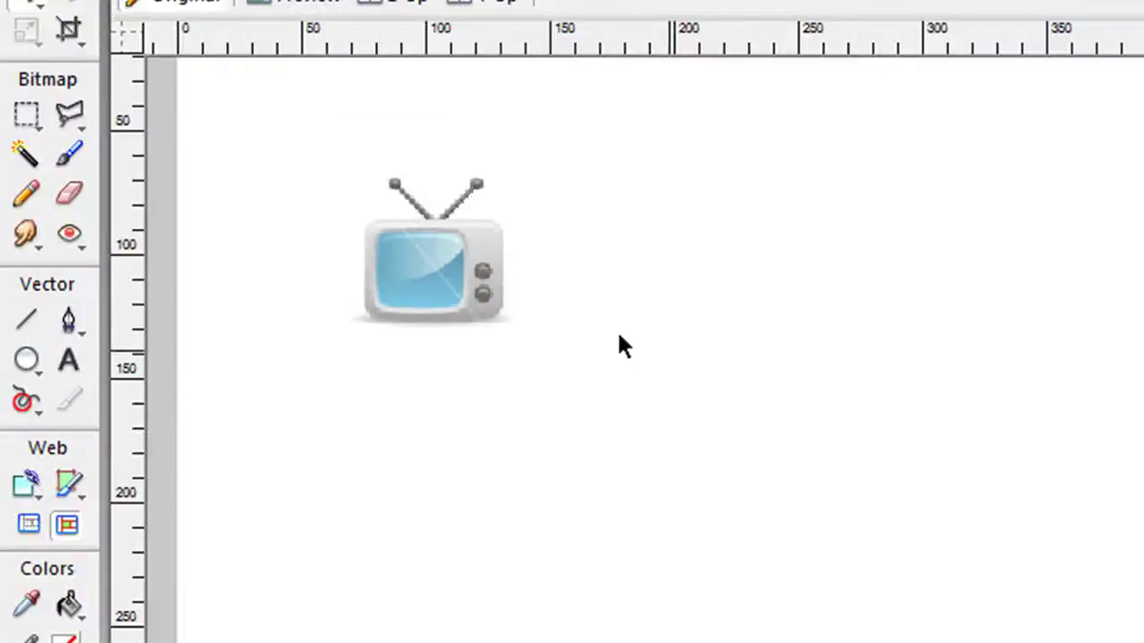
drag(455, 281, 422, 259)
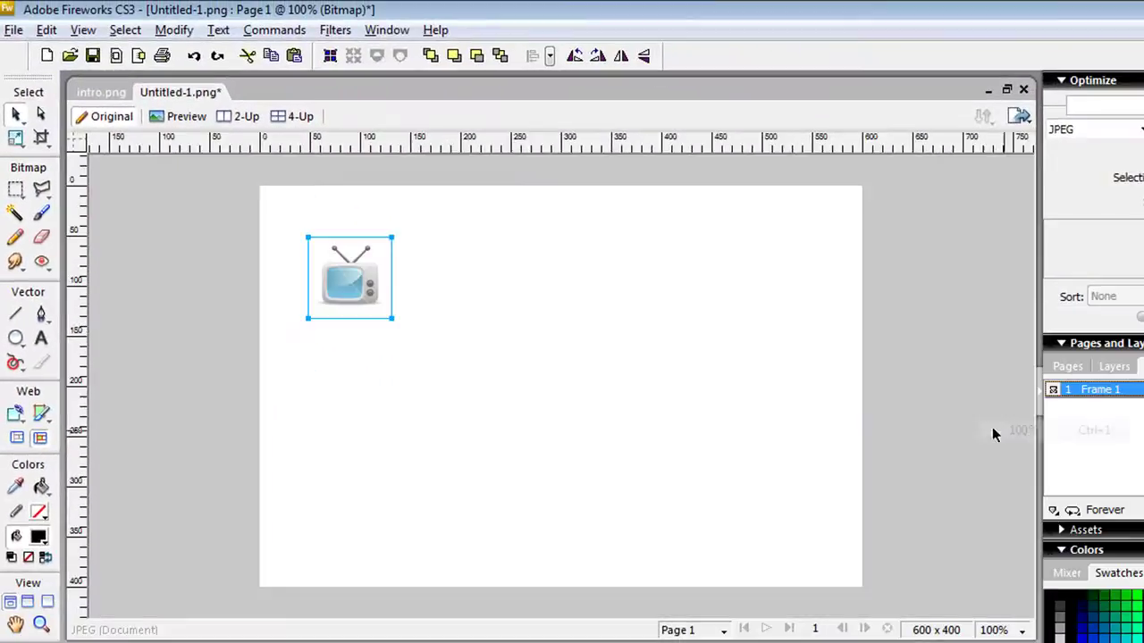
drag(349, 290, 333, 264)
- Draw a black rounded rectangle about 300 by 200 px below the TV icon, adjusting its corner roundness to slightly rounded
click(16, 340)
drag(17, 343, 71, 357)
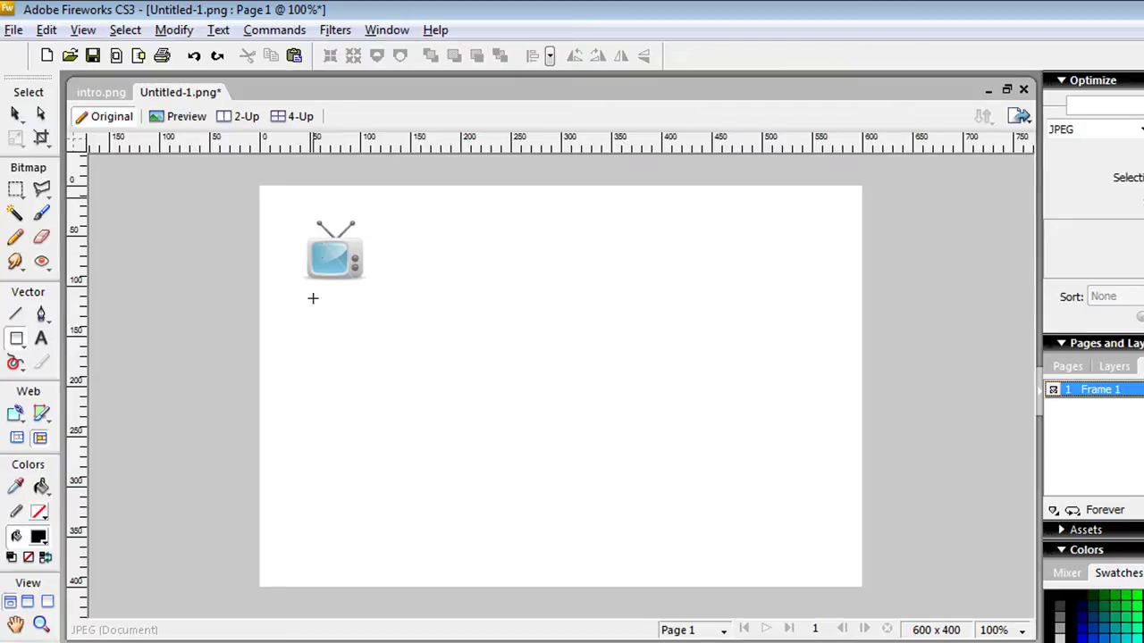
mouse_move(320, 334)
mouse_down()
mouse_move(684, 464)
mouse_move(707, 505)
mouse_move(704, 534)
mouse_move(652, 525)
mouse_move(702, 519)
mouse_move(656, 508)
mouse_move(268, 327)
mouse_move(600, 513)
mouse_move(697, 526)
mouse_move(661, 533)
mouse_up()
key(Up)
key(Up)
key(Up)
key(Up)
key(Up)
key(Down)
key(Down)
key(Down)
key(Down)
key(Down)
key(Up)
key(Up)
key(Up)
key(Up)
key(Up)
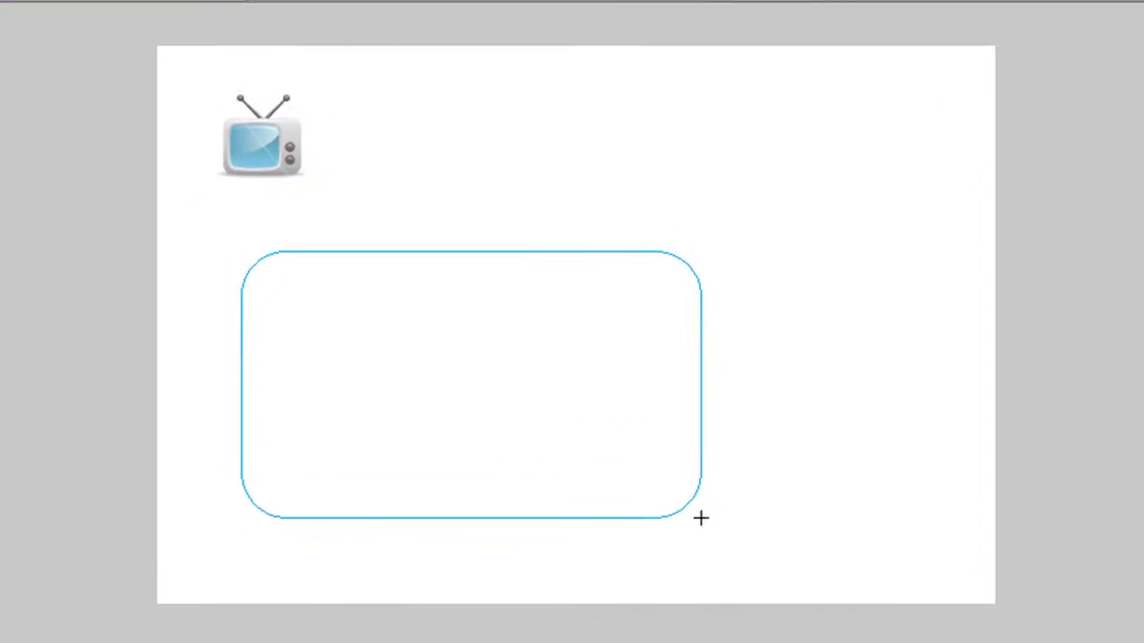
key(Up)
key(Up)
key(Up)
key(Up)
key(Down)
key(Down)
key(Down)
key(Down)
key(Down)
key(Down)
key(Up)
key(Up)
key(Up)
key(Up)
key(Up)
key(Down)
key(Down)
key(Down)
key(Down)
key(Down)
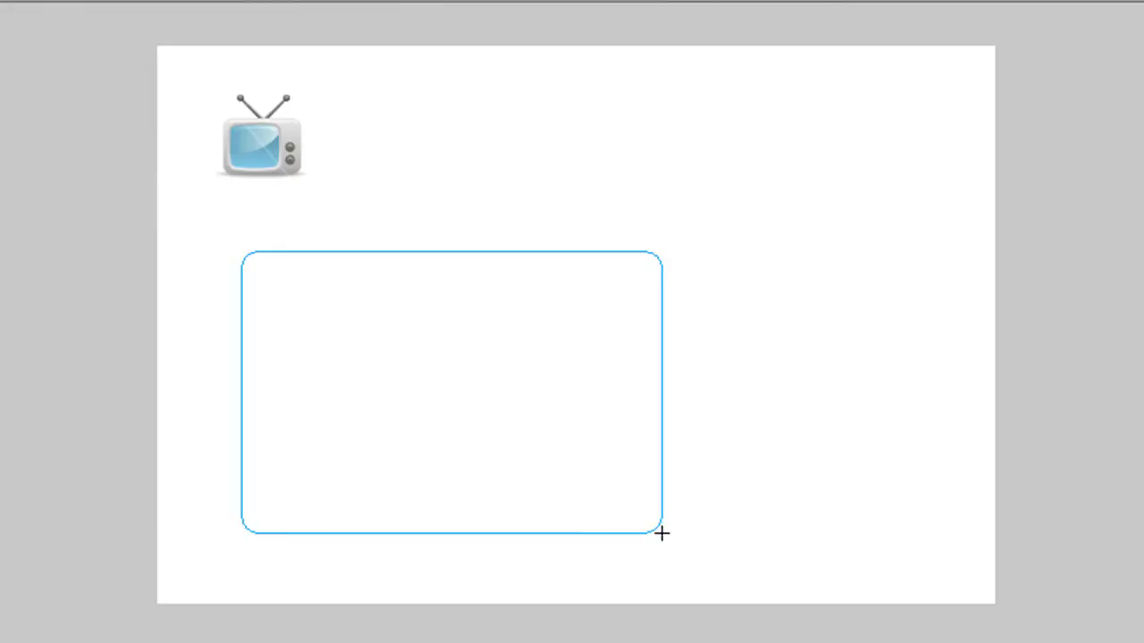
drag(661, 534, 661, 534)
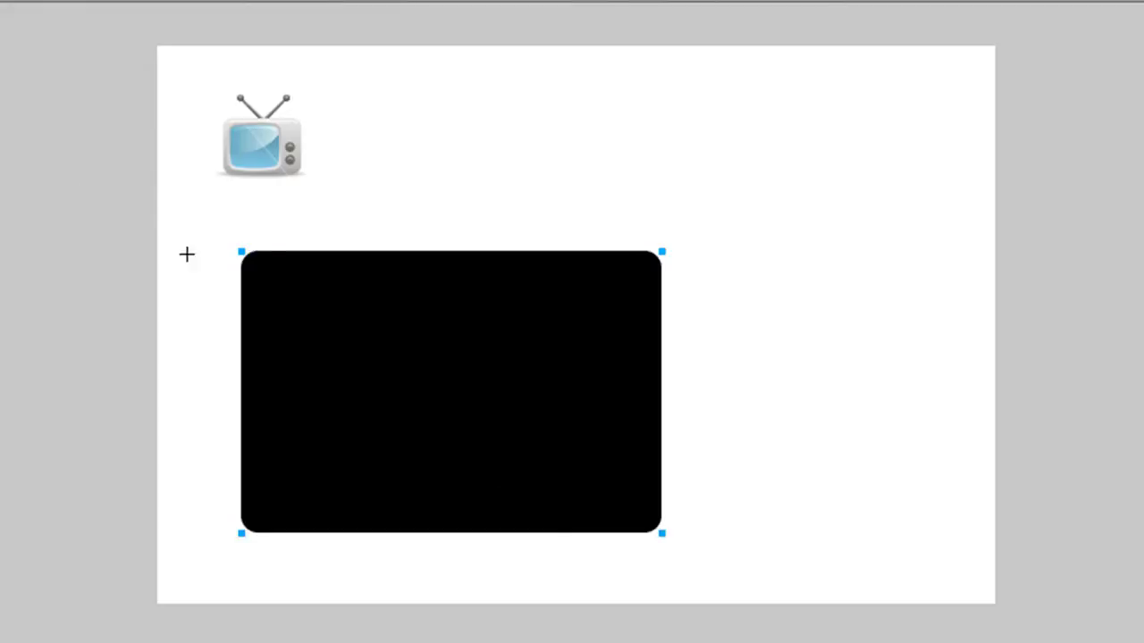
- Change the black rounded rectangle's fill to a Linear gradient
click(82, 166)
click(331, 290)
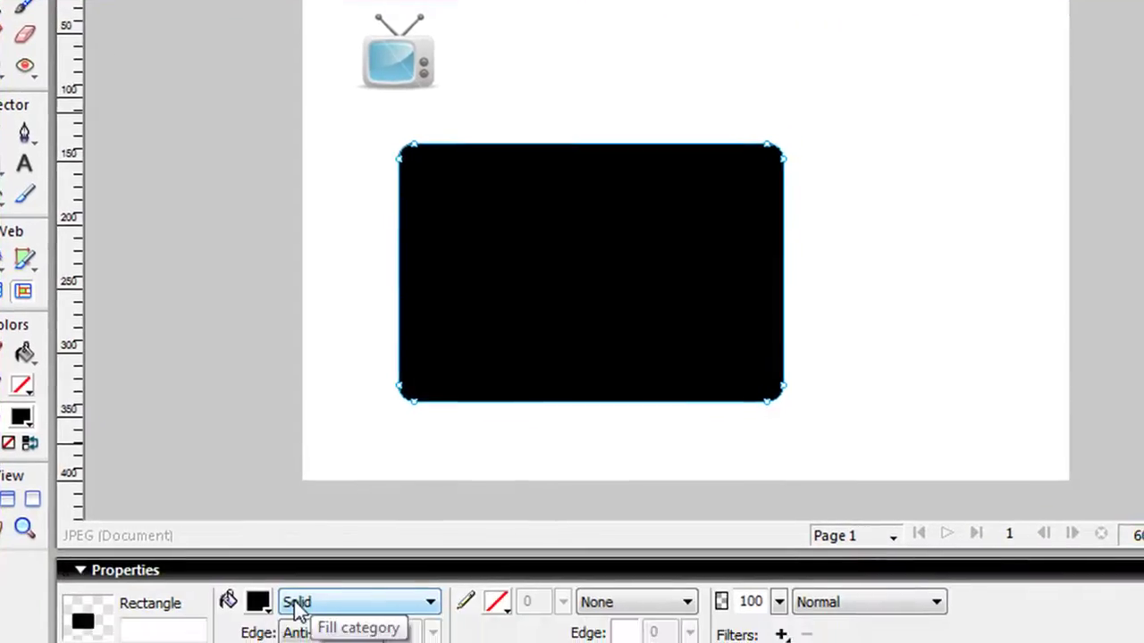
click(298, 604)
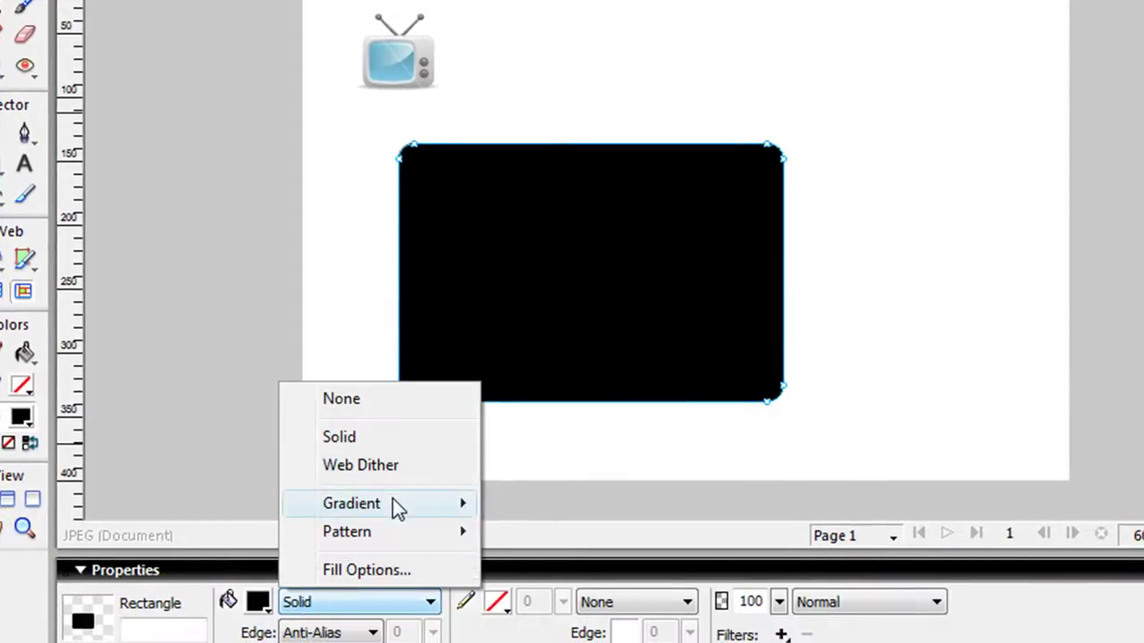
mouse_move(394, 500)
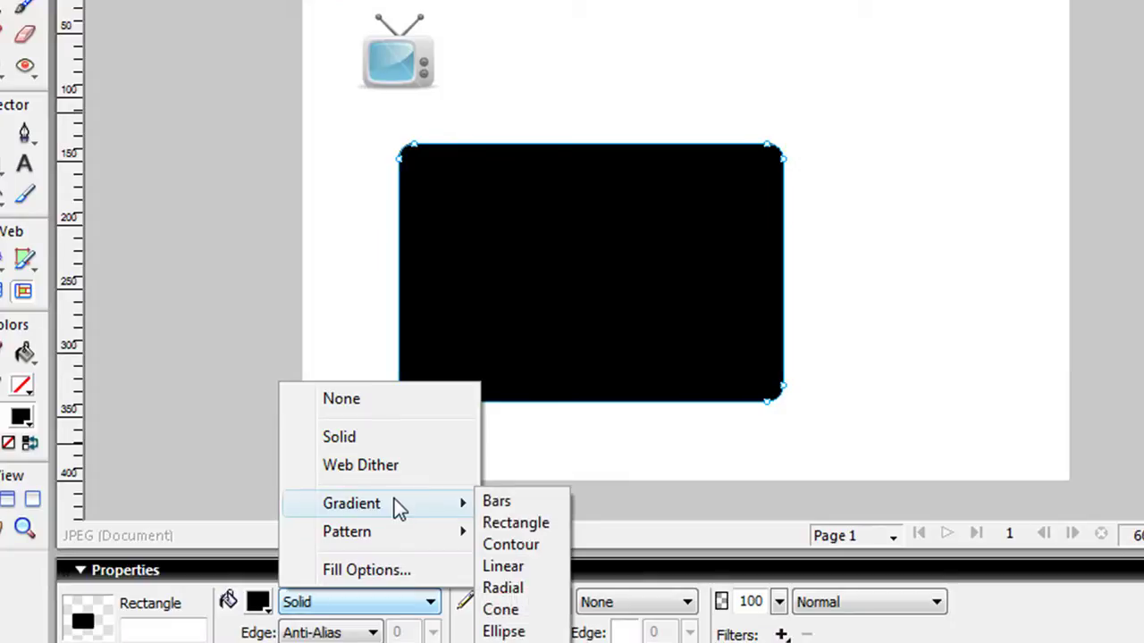
click(511, 564)
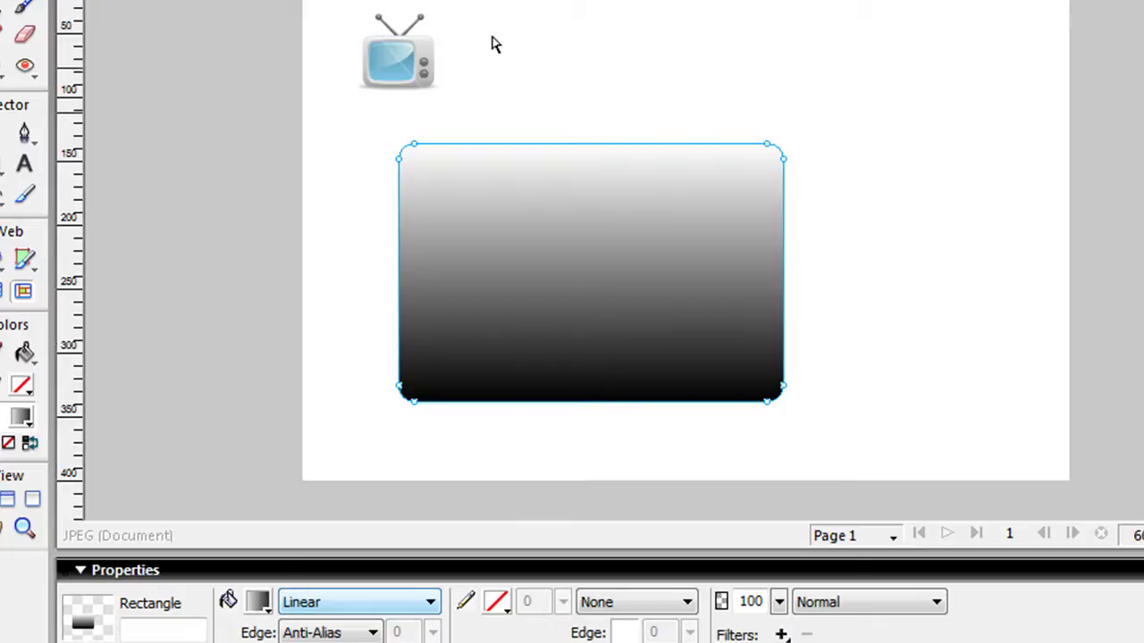
- Move the gradient rectangle up beside the TV icon and shift the icon closer to it
drag(466, 227, 600, 153)
drag(416, 89, 461, 136)
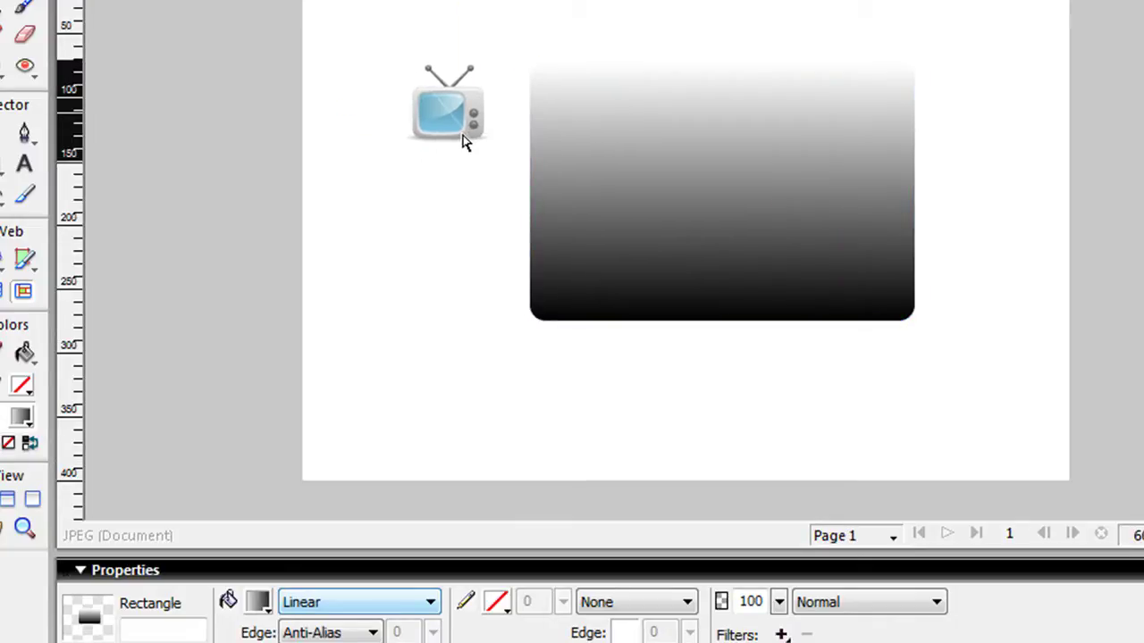
- Set the rectangle's gradient start color to the light grey sampled from the top of the TV icon's casing
click(26, 526)
drag(373, 29, 756, 348)
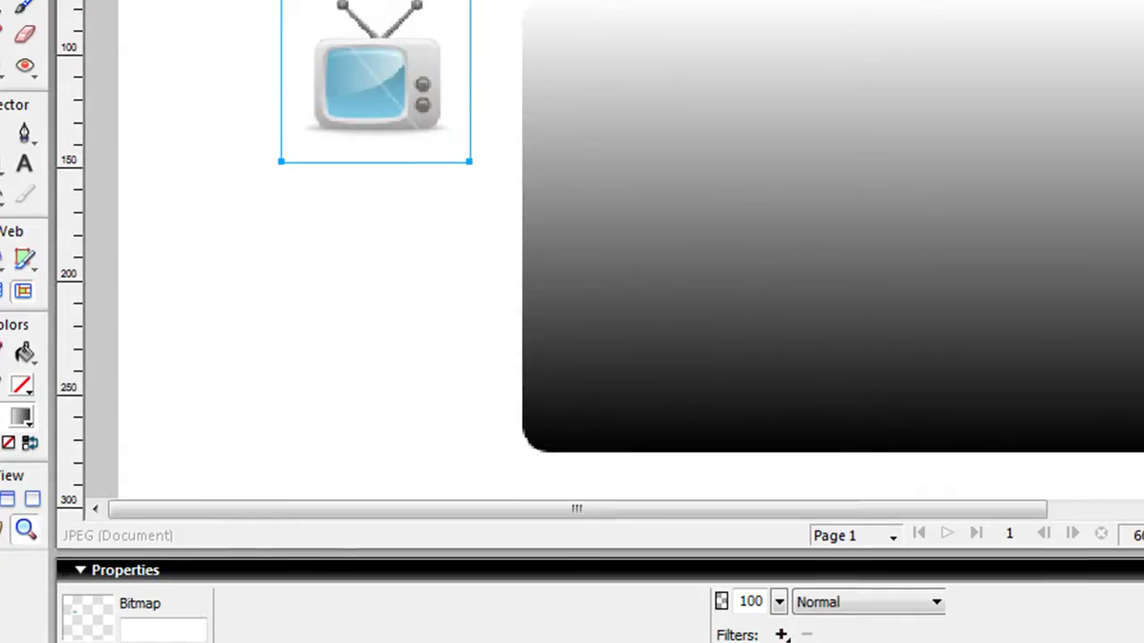
click(582, 166)
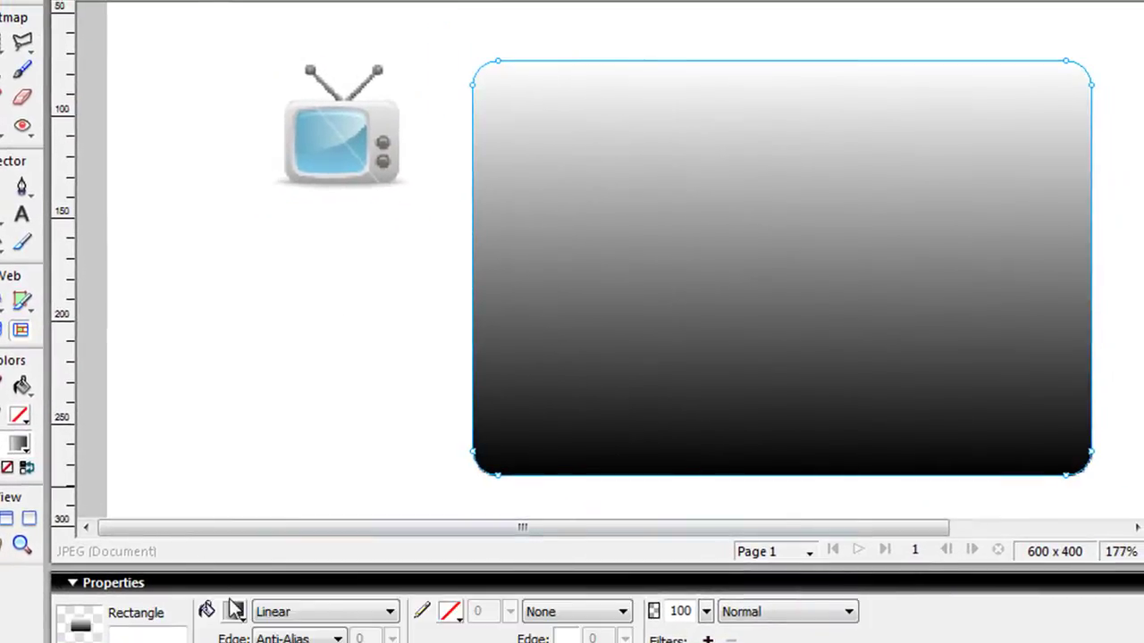
click(235, 612)
click(246, 474)
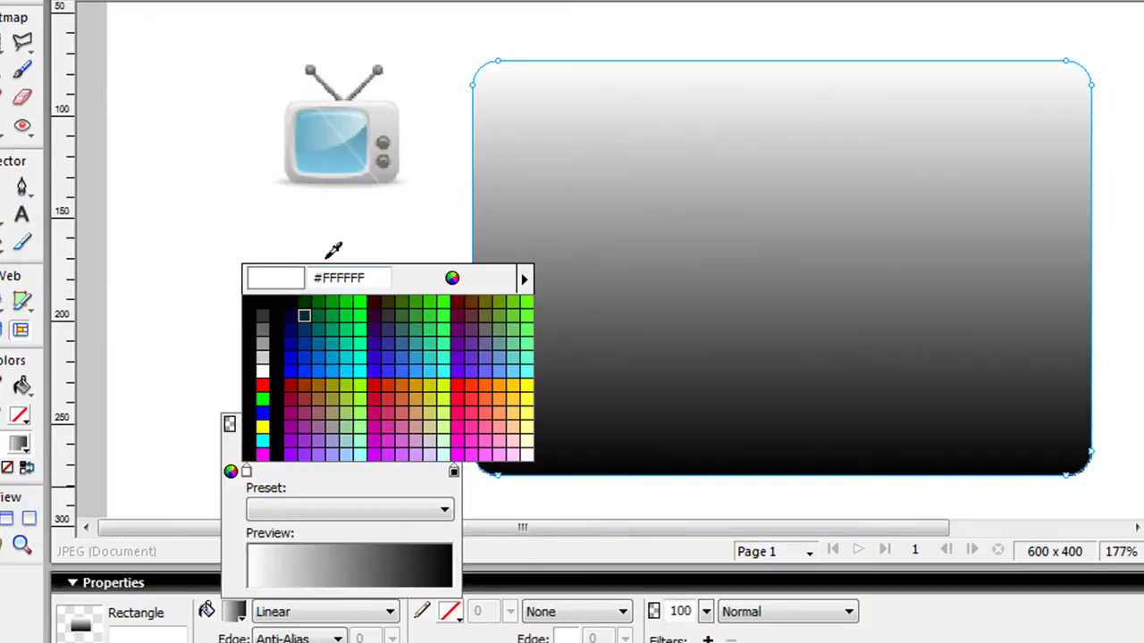
click(390, 102)
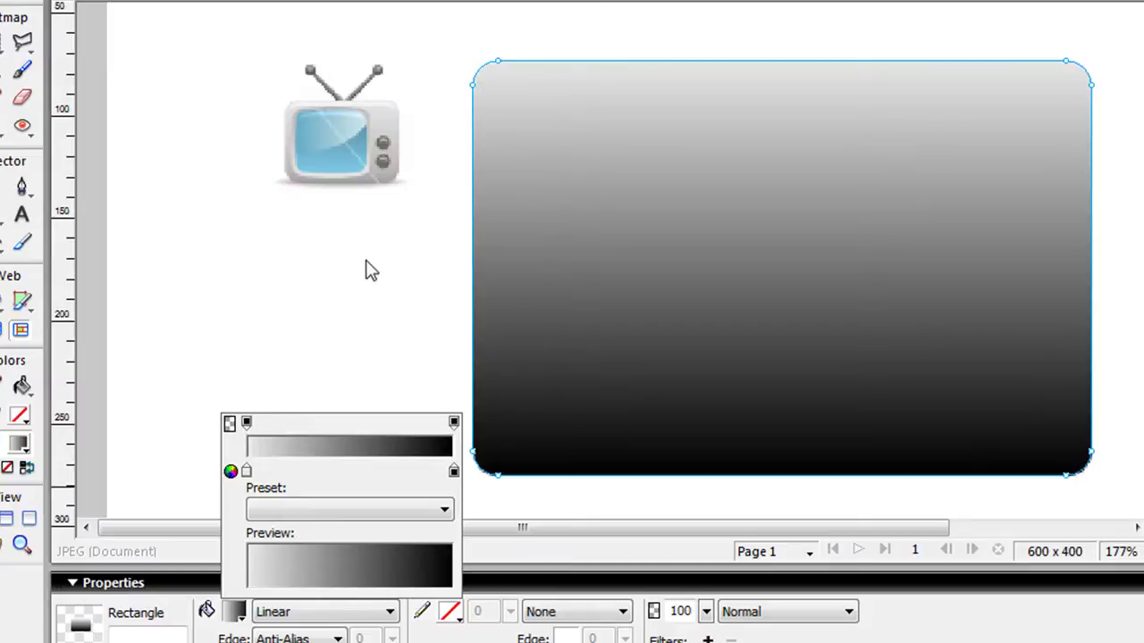
- Set the gradient's end color to the grey sampled from the TV's lower edge, darkened to RGB 141, 139, 140
click(454, 472)
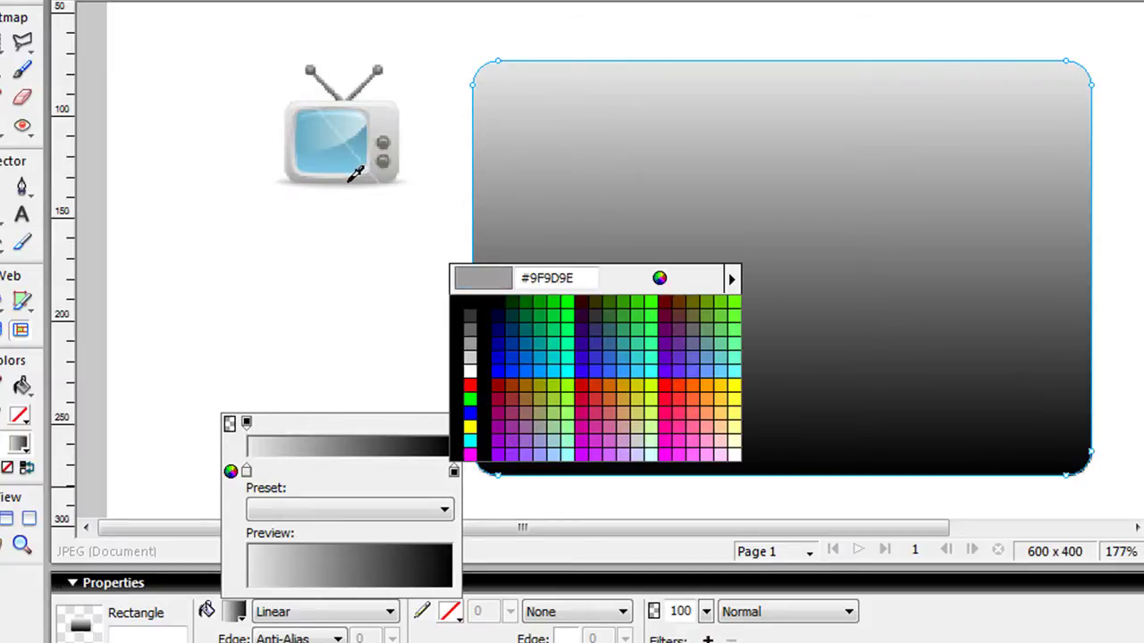
click(350, 179)
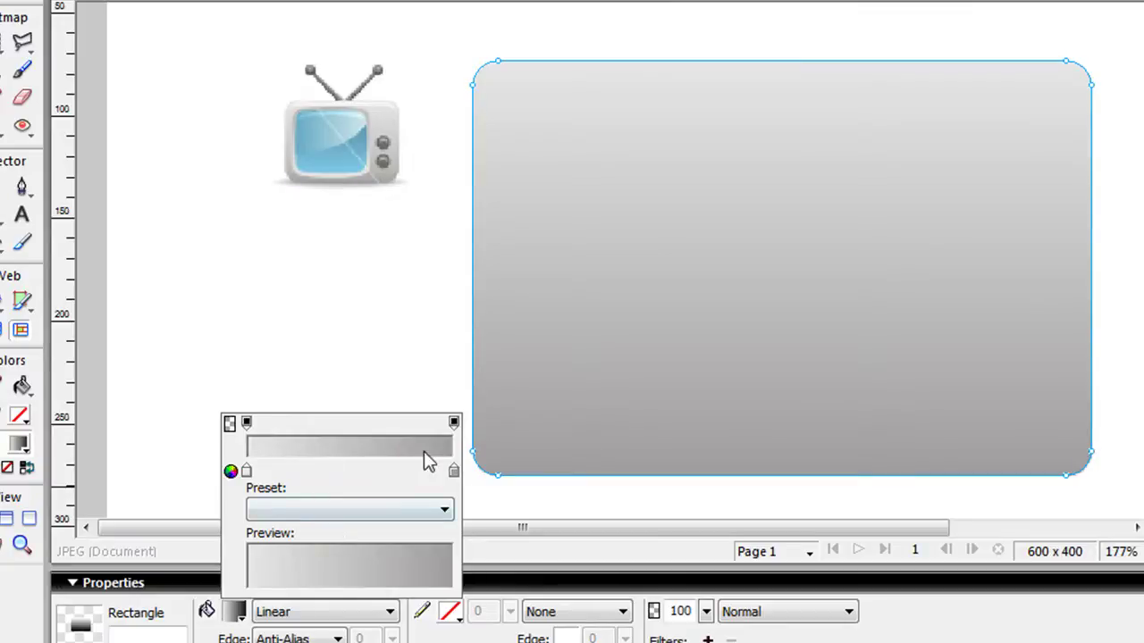
click(454, 472)
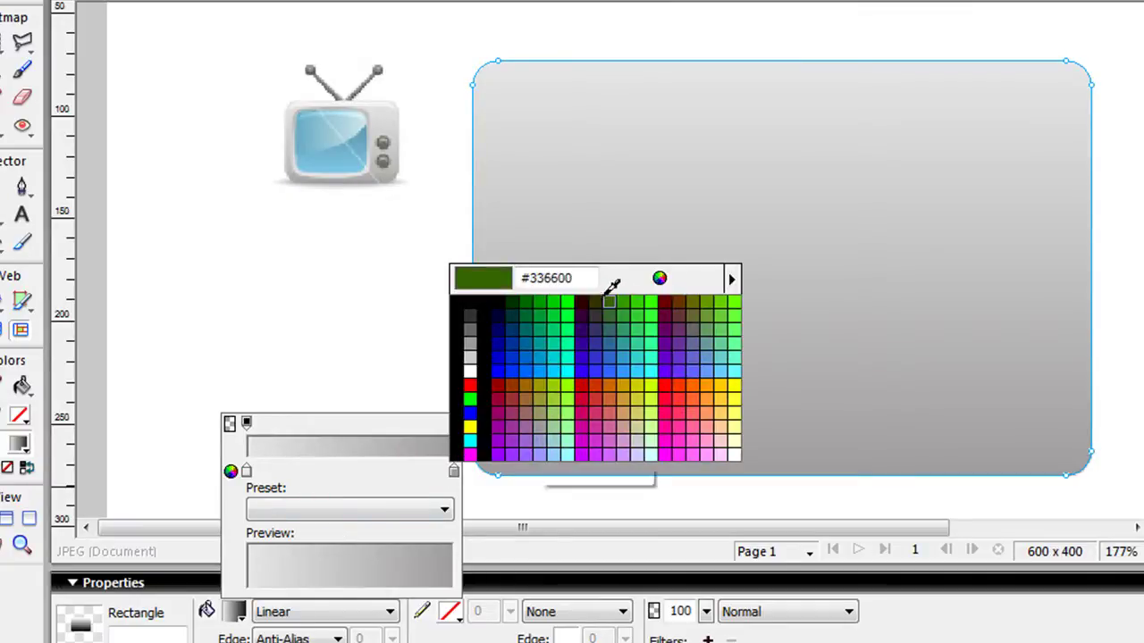
click(658, 276)
drag(841, 293, 843, 307)
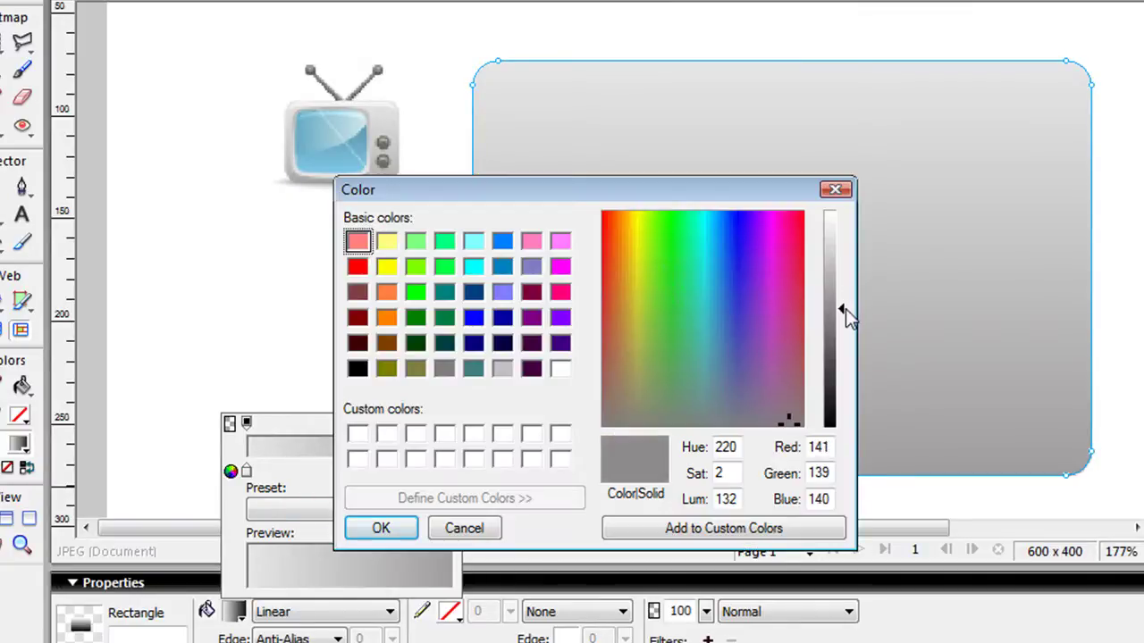
click(380, 528)
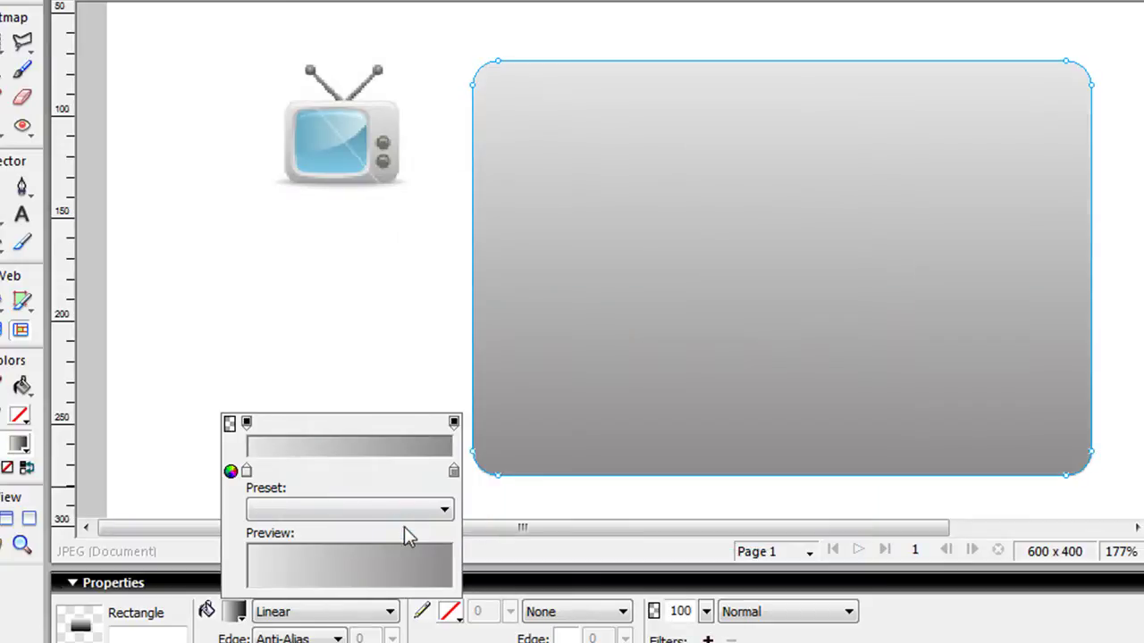
- Close the gradient settings and move the grey rectangle slightly toward the TV icon
click(379, 286)
click(374, 276)
click(563, 275)
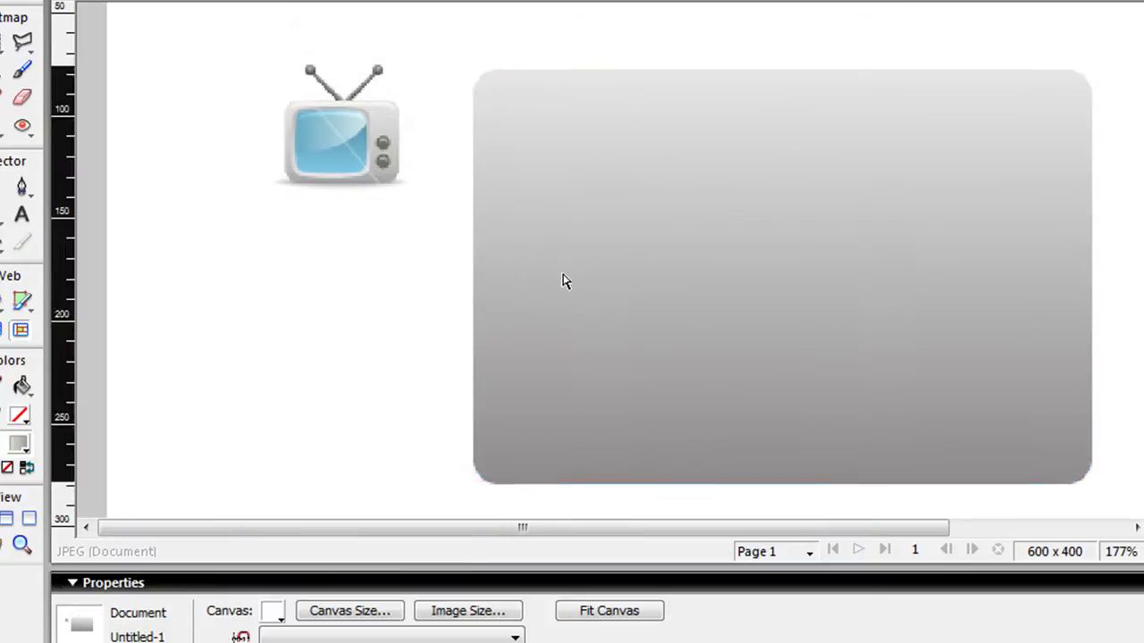
drag(563, 275, 549, 263)
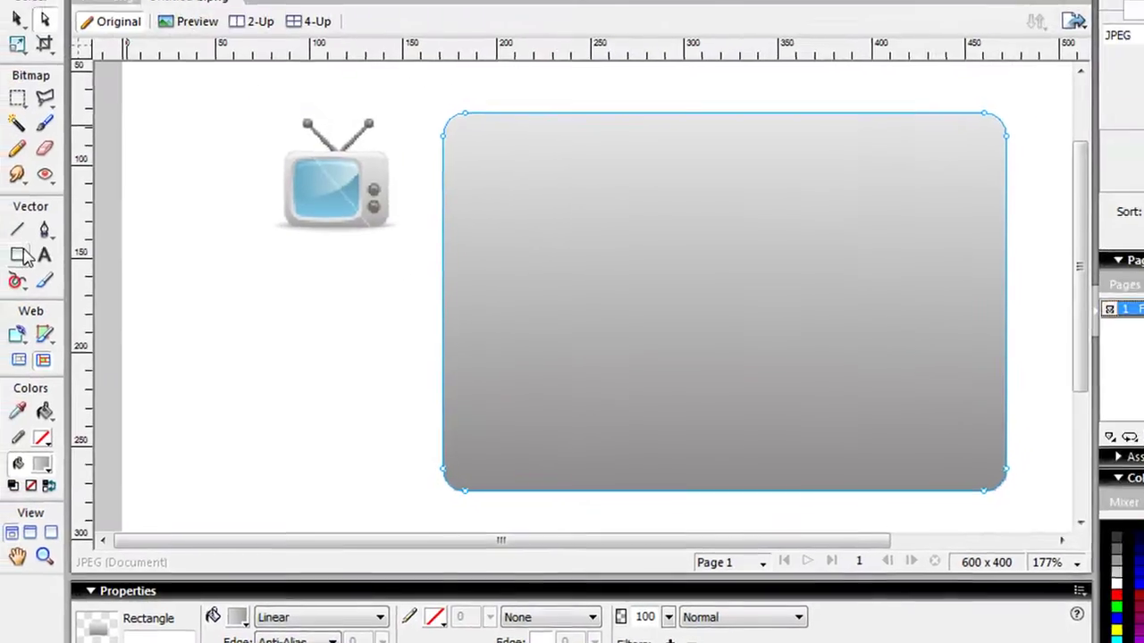
- Draw a smaller rounded rectangle about 235 by 175 px inside the left part of the grey one as the TV screen
click(21, 256)
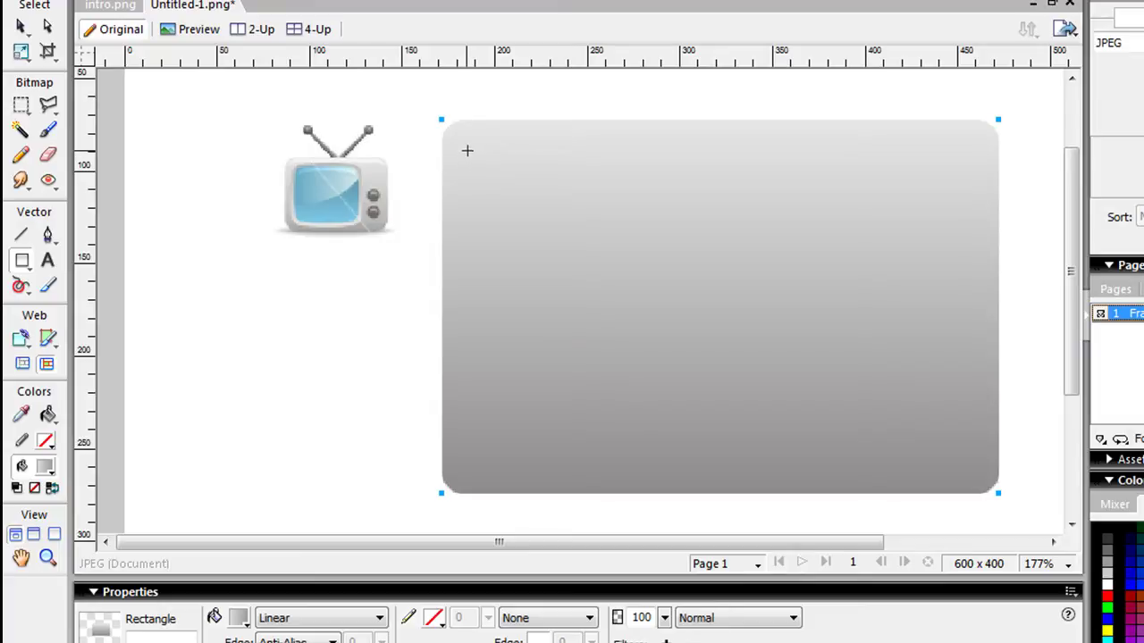
drag(467, 143, 899, 468)
key(Up)
key(Up)
- Examine the TV icon's screen, frame and knobs up close
click(49, 559)
drag(266, 138, 391, 277)
click(21, 26)
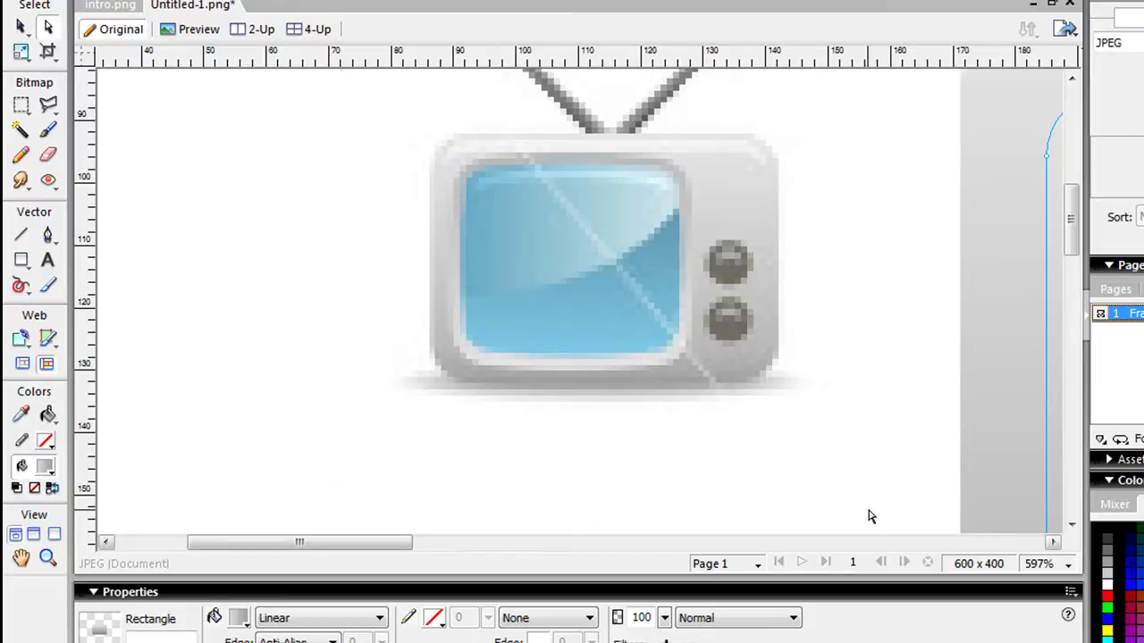
click(1039, 565)
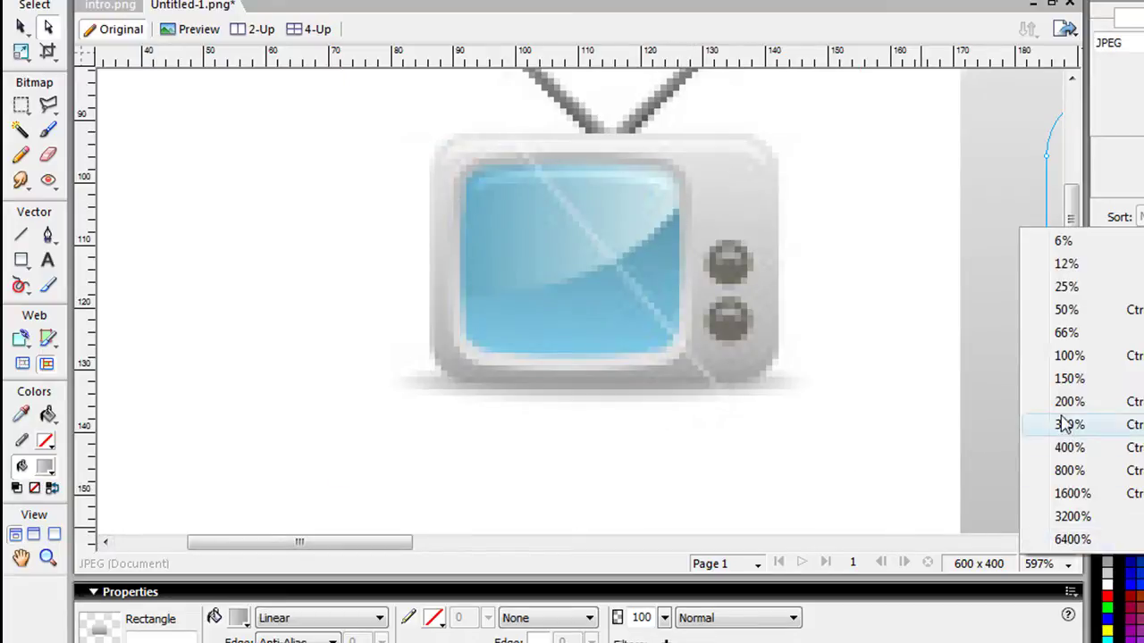
click(1070, 426)
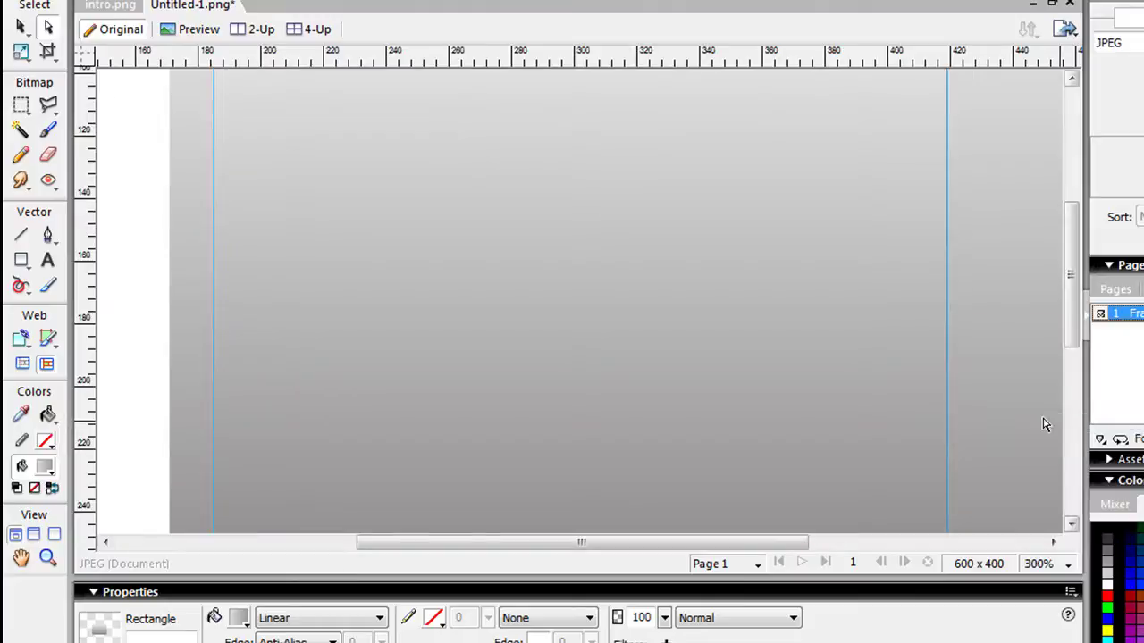
click(1039, 563)
click(1059, 357)
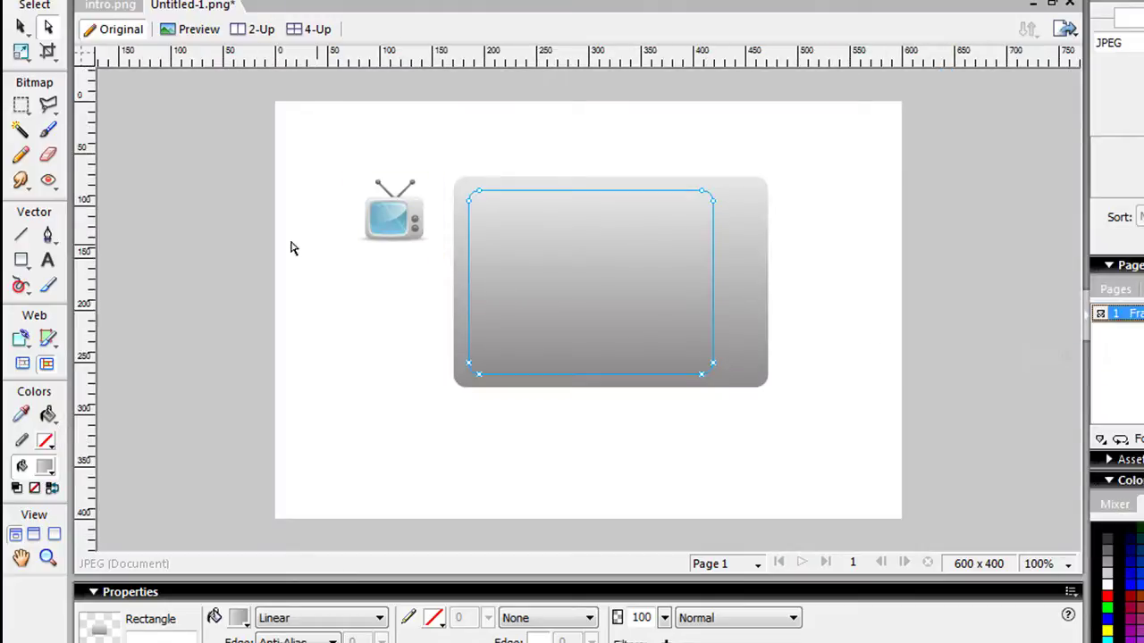
- Set the inner rectangle's gradient start color to the blue-grey sampled from the top edge of the TV icon's screen
click(48, 557)
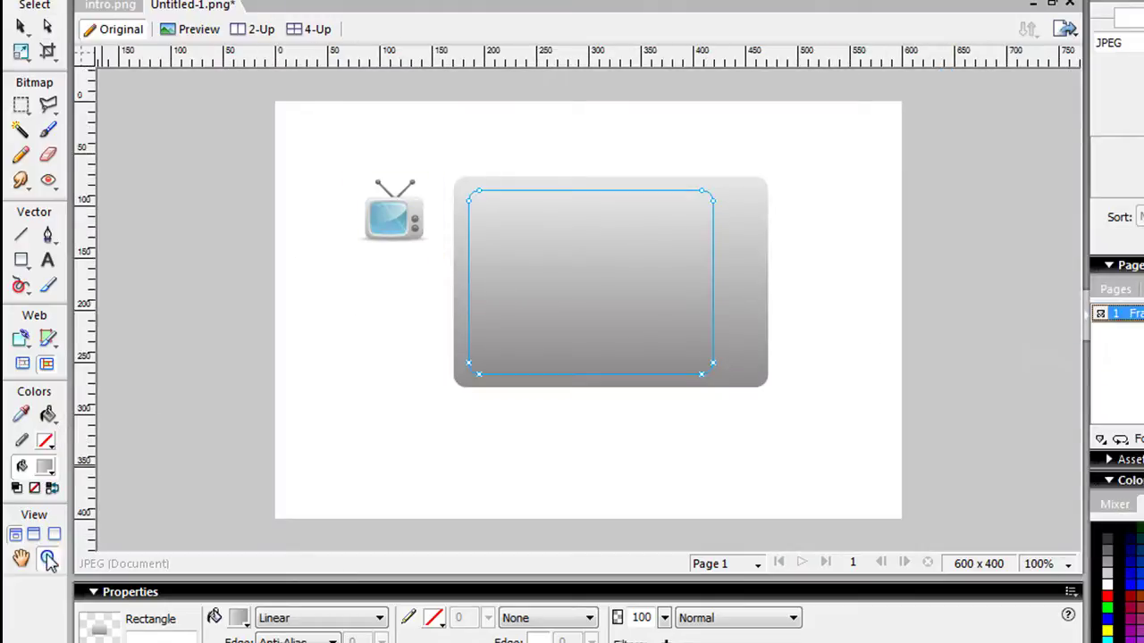
drag(348, 158, 697, 450)
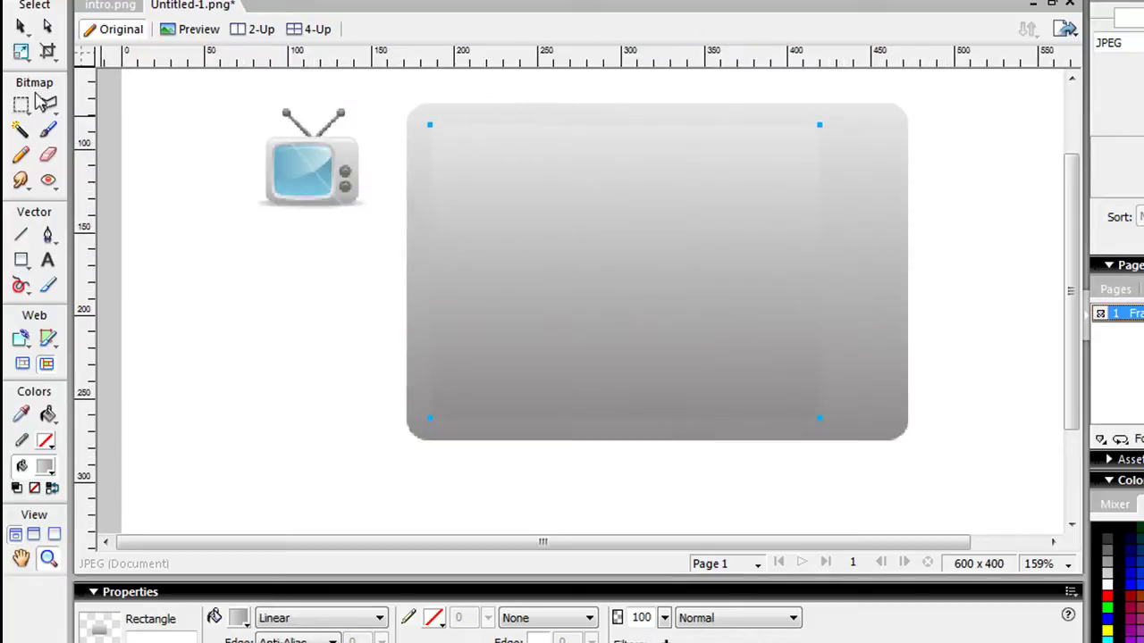
click(46, 27)
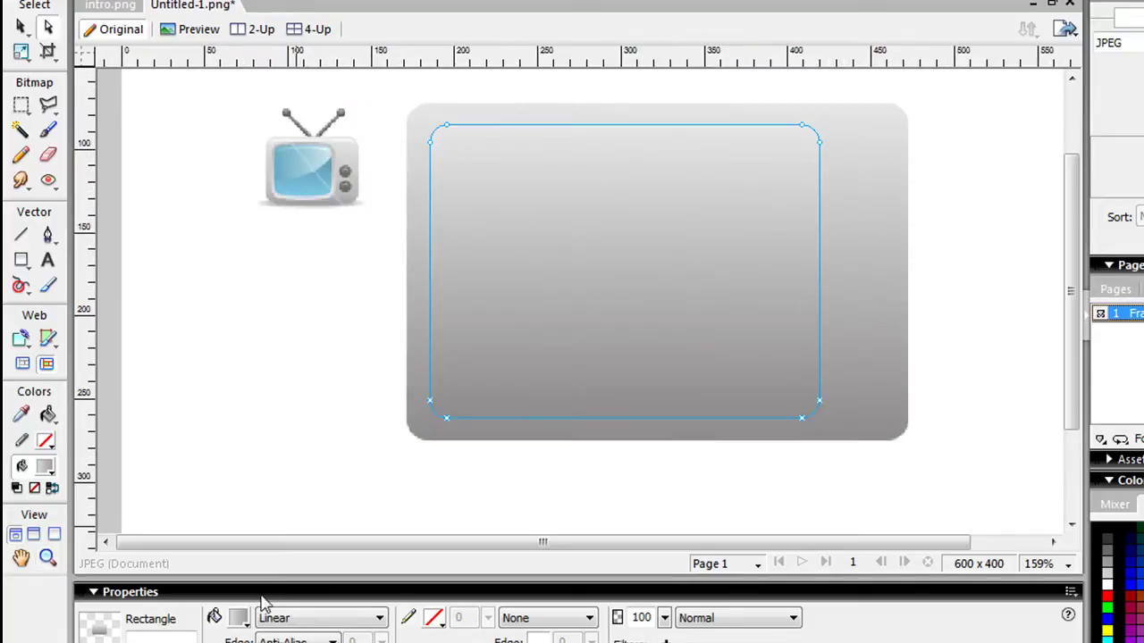
click(239, 618)
click(250, 492)
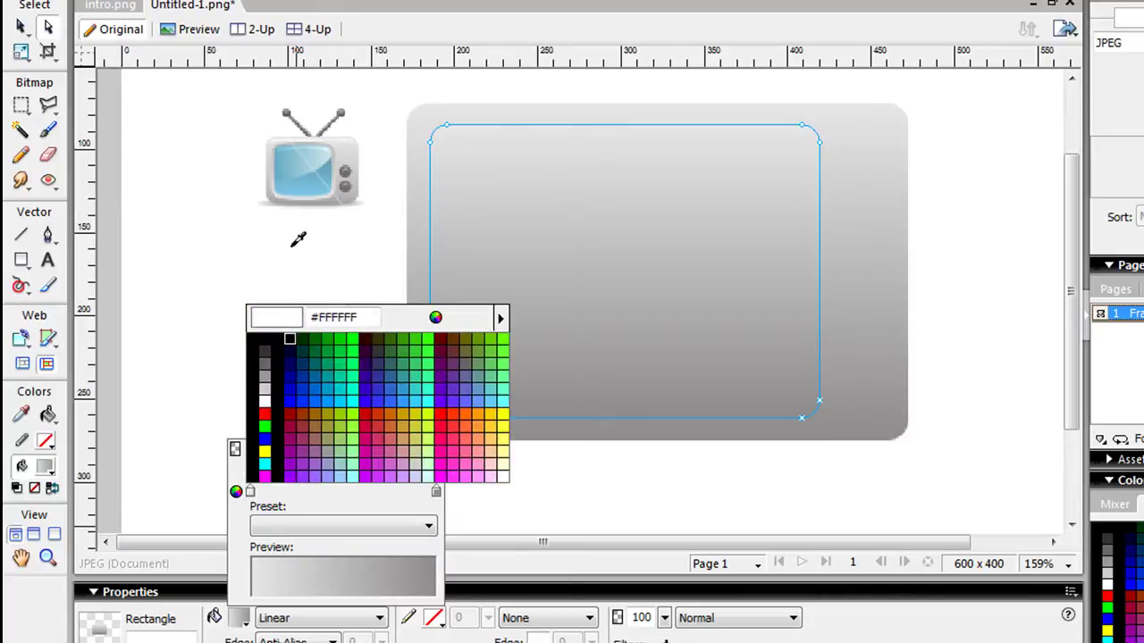
click(306, 140)
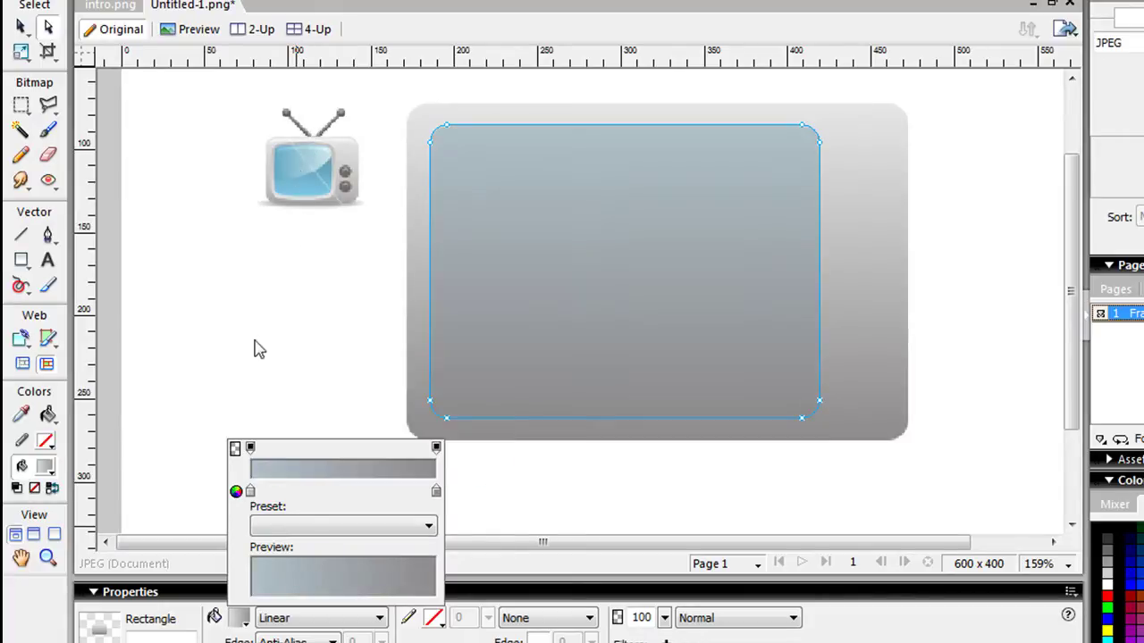
- Sample the TV icon's screen frame for the inner rectangle's gradient, using its bottom edge's light grey as end color and its top edge's grey as start color
click(436, 491)
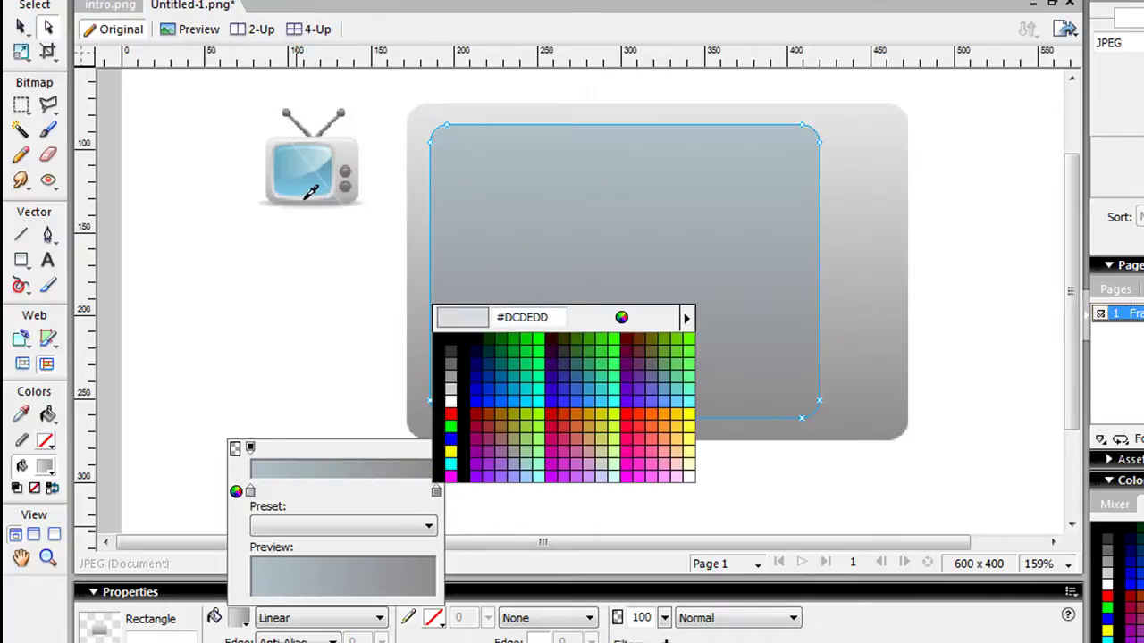
click(305, 199)
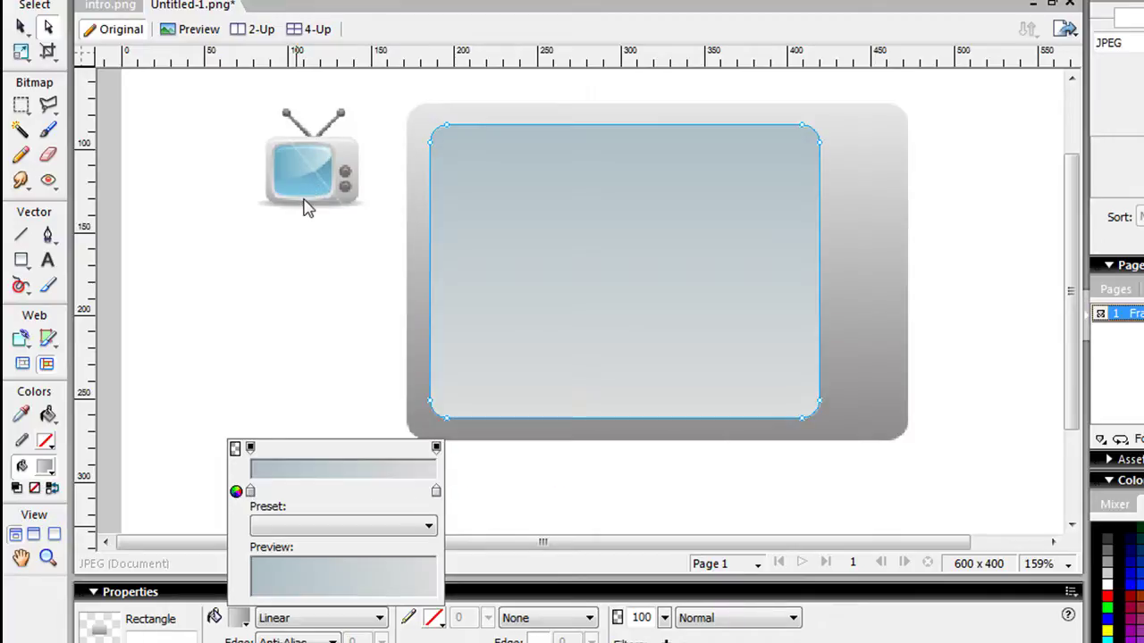
click(251, 491)
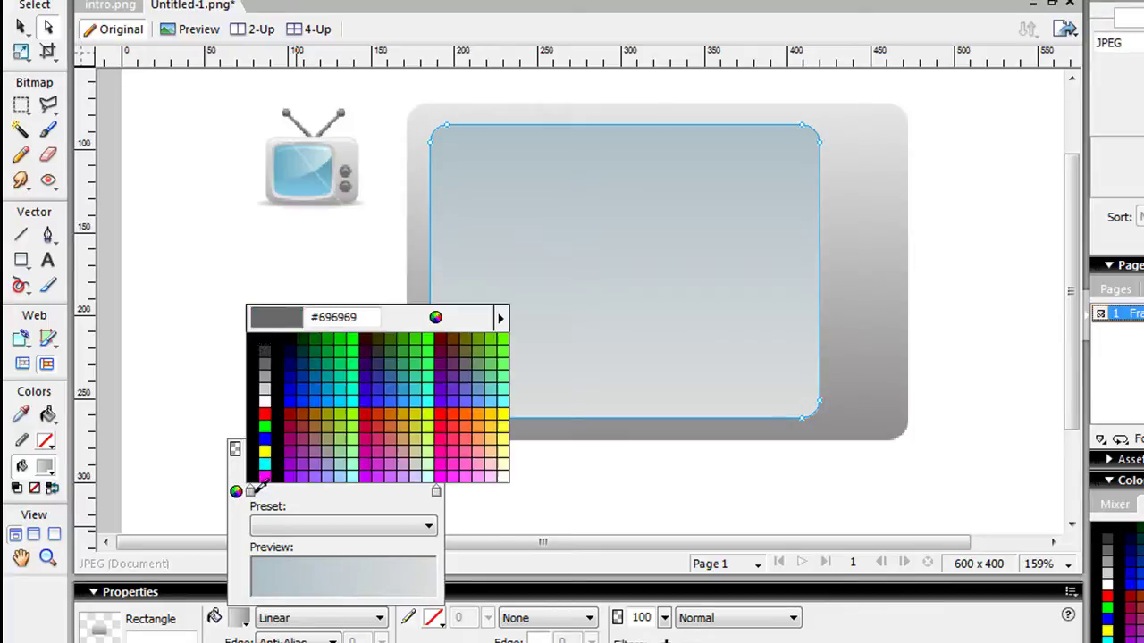
click(310, 136)
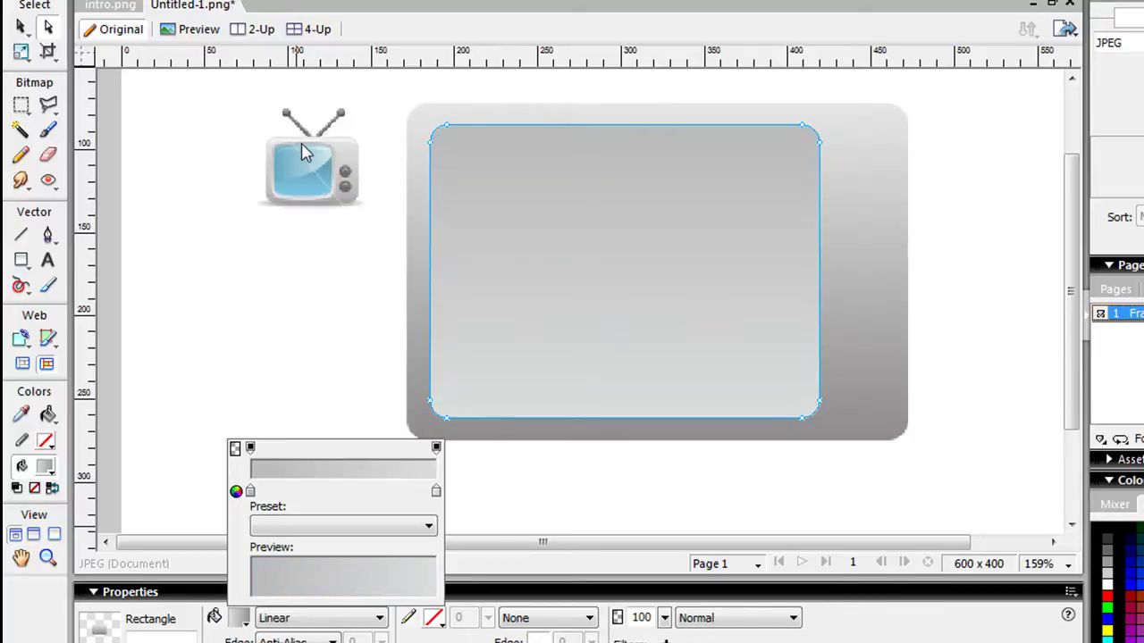
click(224, 154)
click(223, 153)
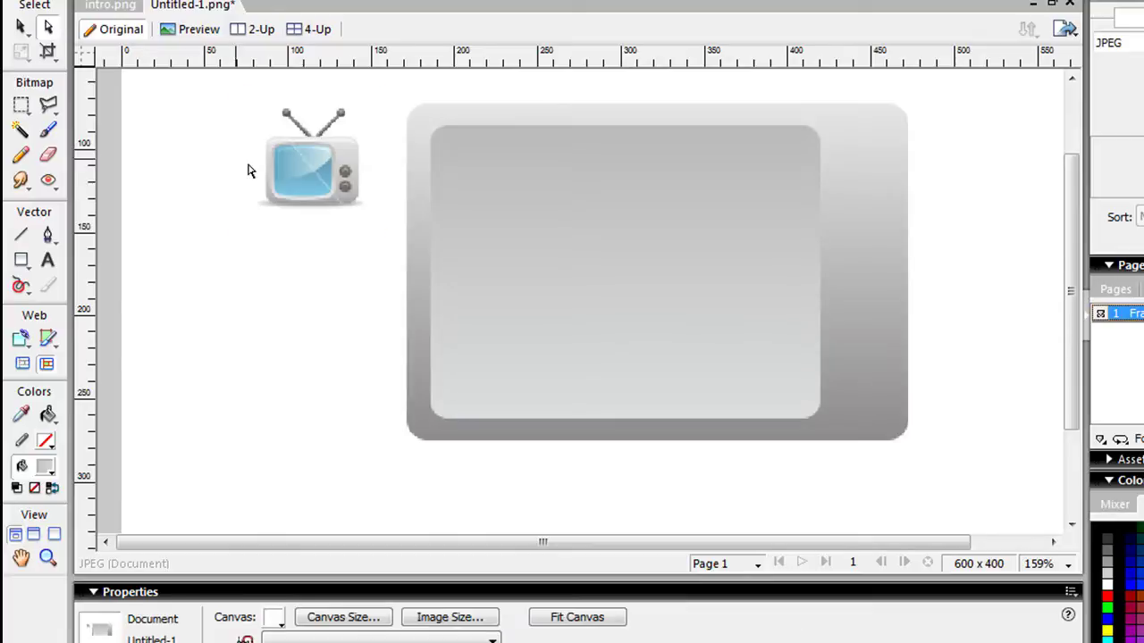
click(476, 173)
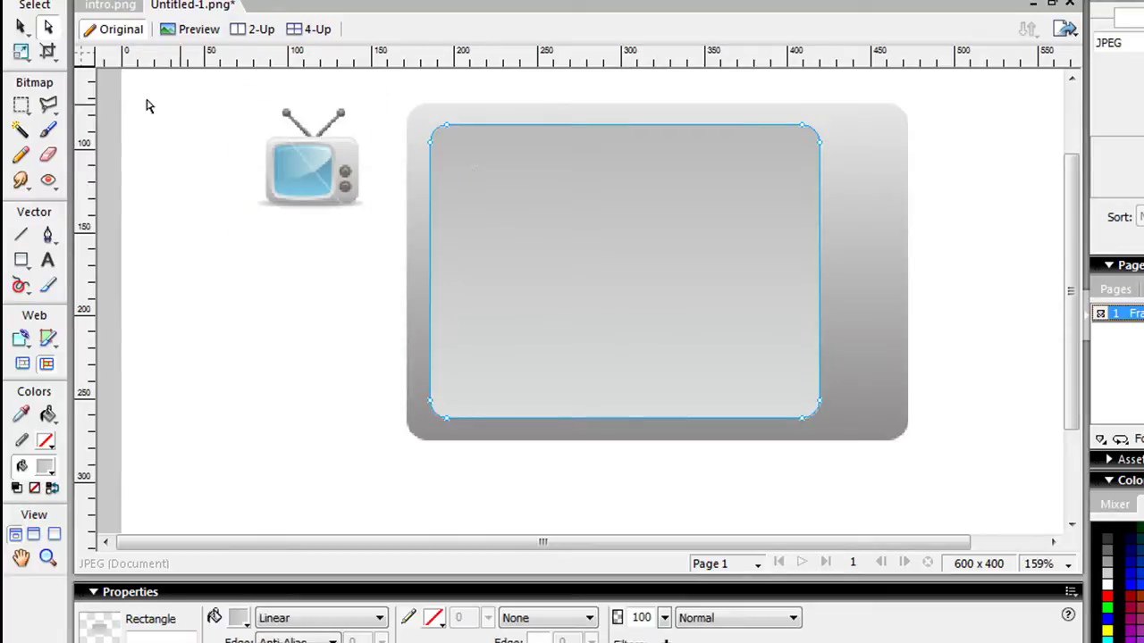
click(215, 258)
- Draw a rounded rectangle about 227 by 169 px just inside the light grey frame rectangle, leaving a thin, even border
click(21, 259)
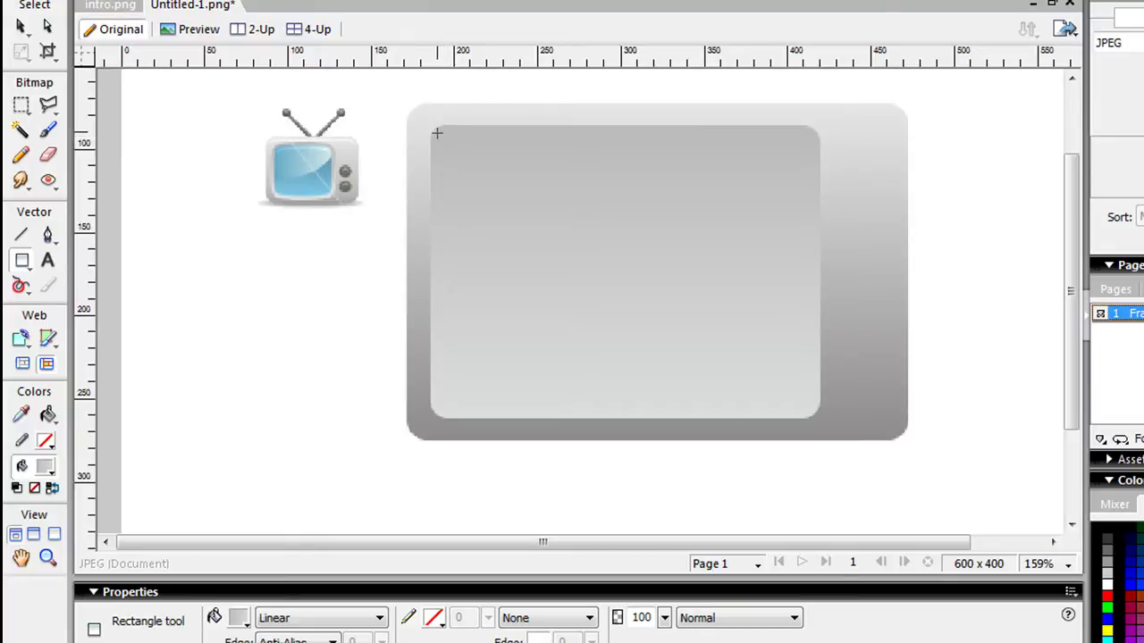
drag(436, 132, 812, 414)
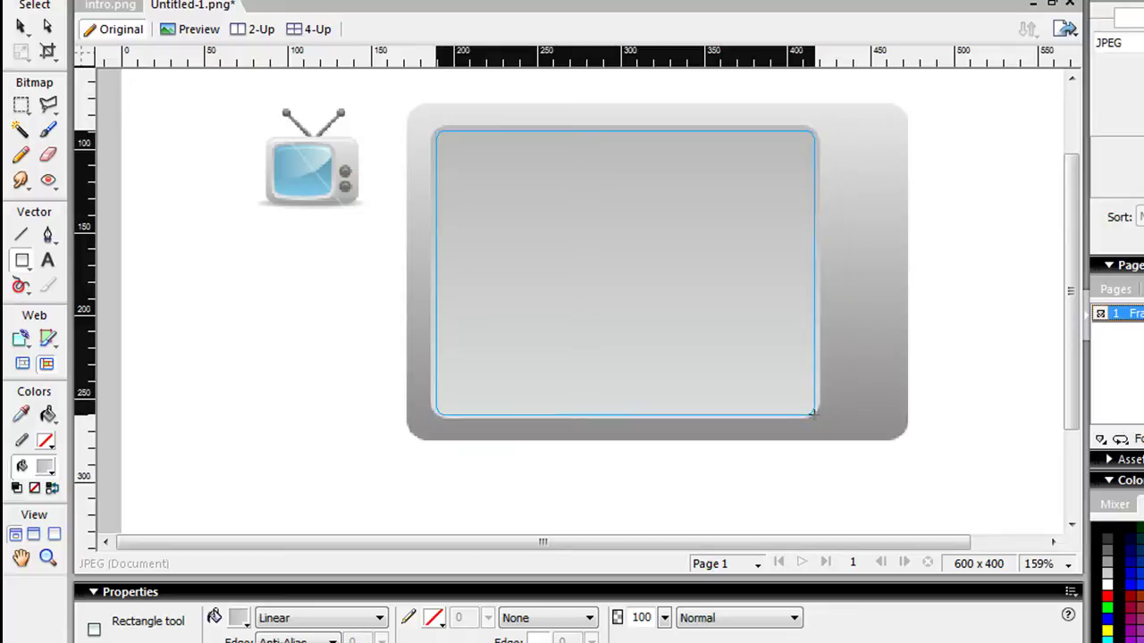
drag(812, 413, 814, 411)
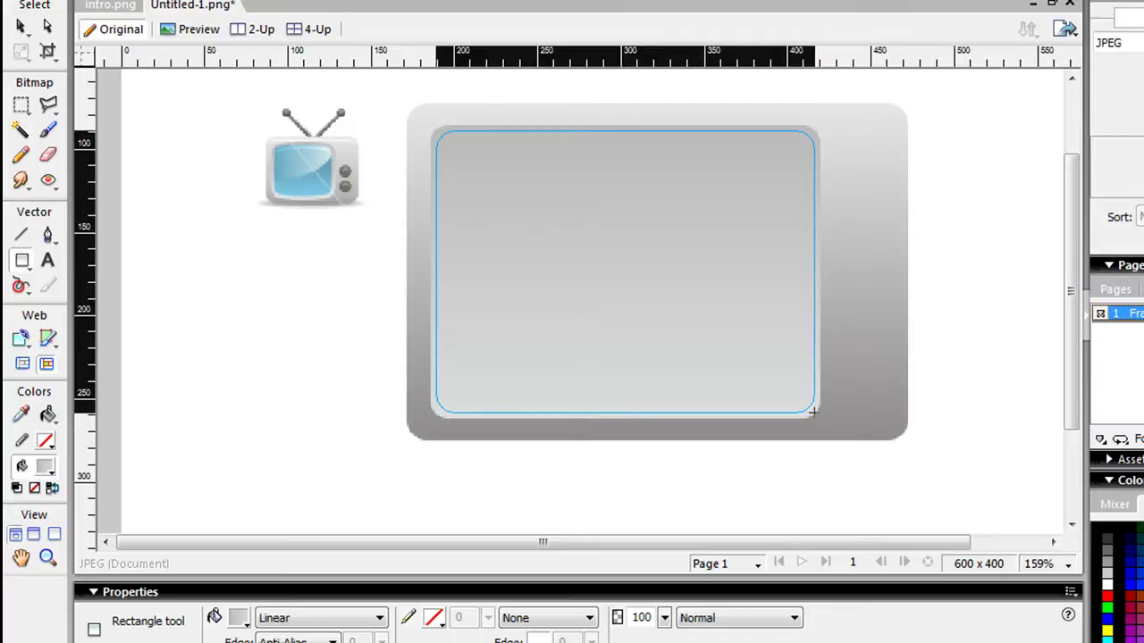
drag(812, 411, 813, 412)
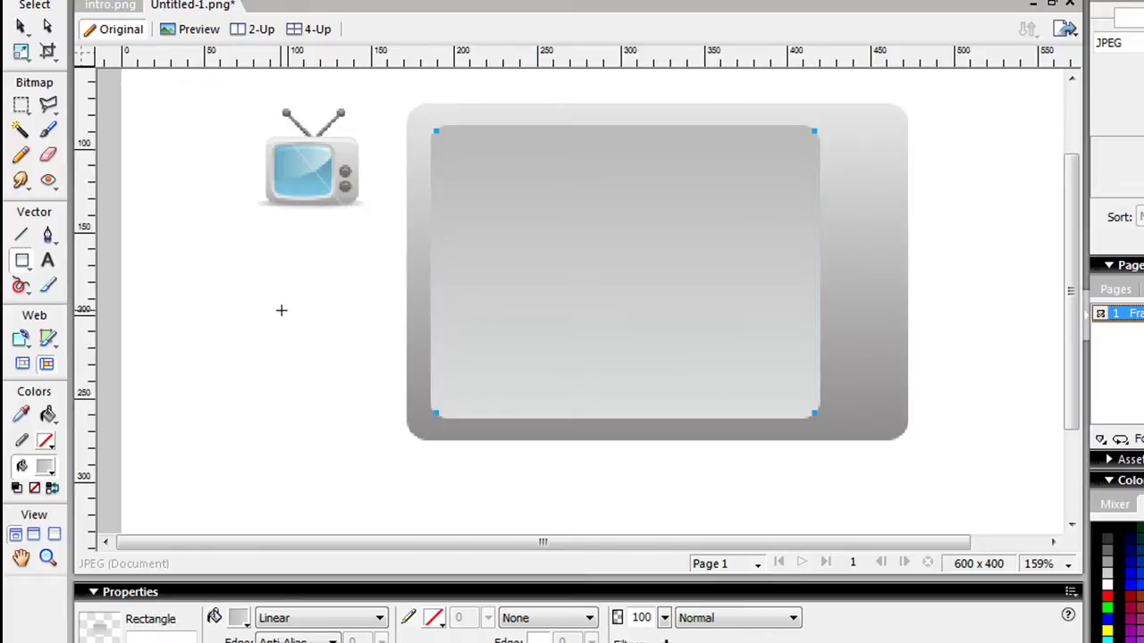
click(48, 472)
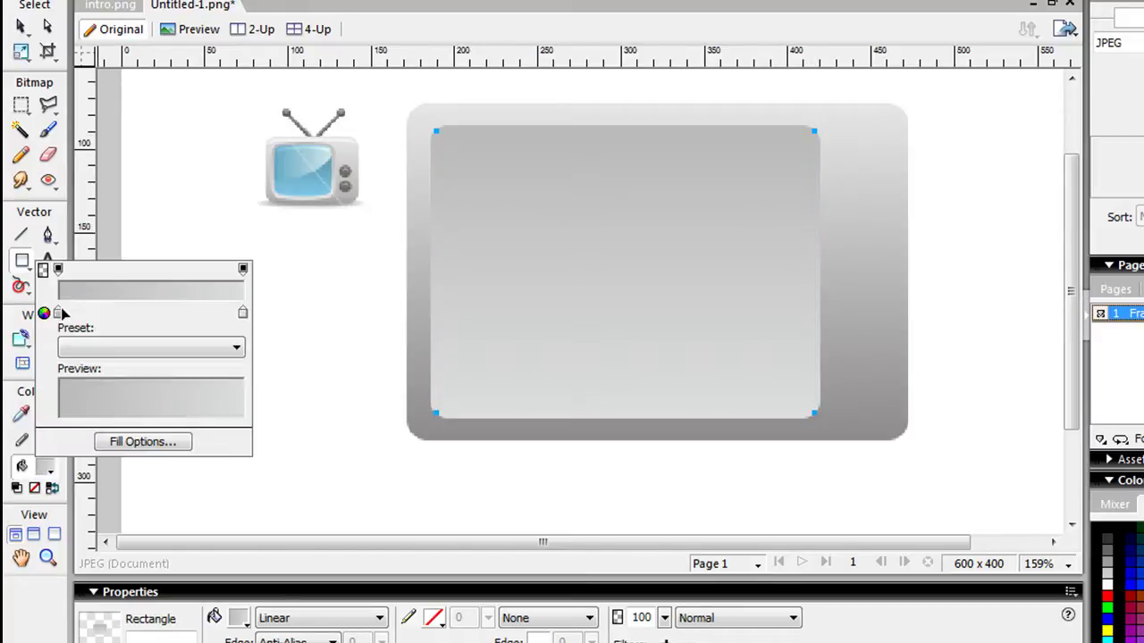
click(59, 311)
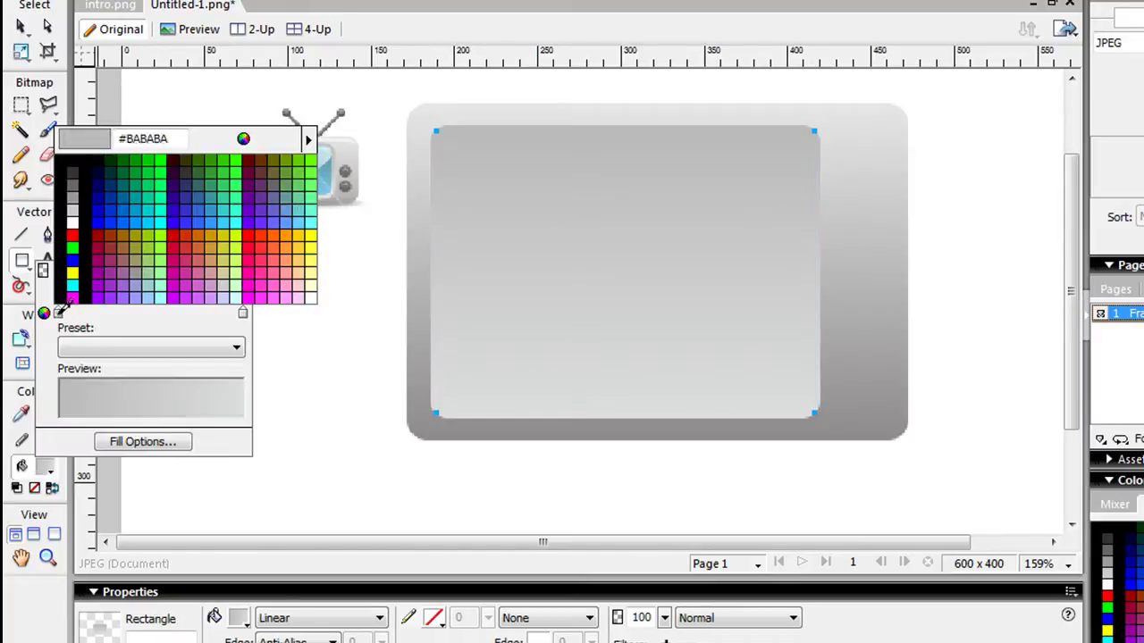
click(277, 143)
- Set the new rectangle's gradient from the blue sampled at the top of the TV icon's screen to the lighter blue sampled near its bottom
click(234, 621)
click(239, 616)
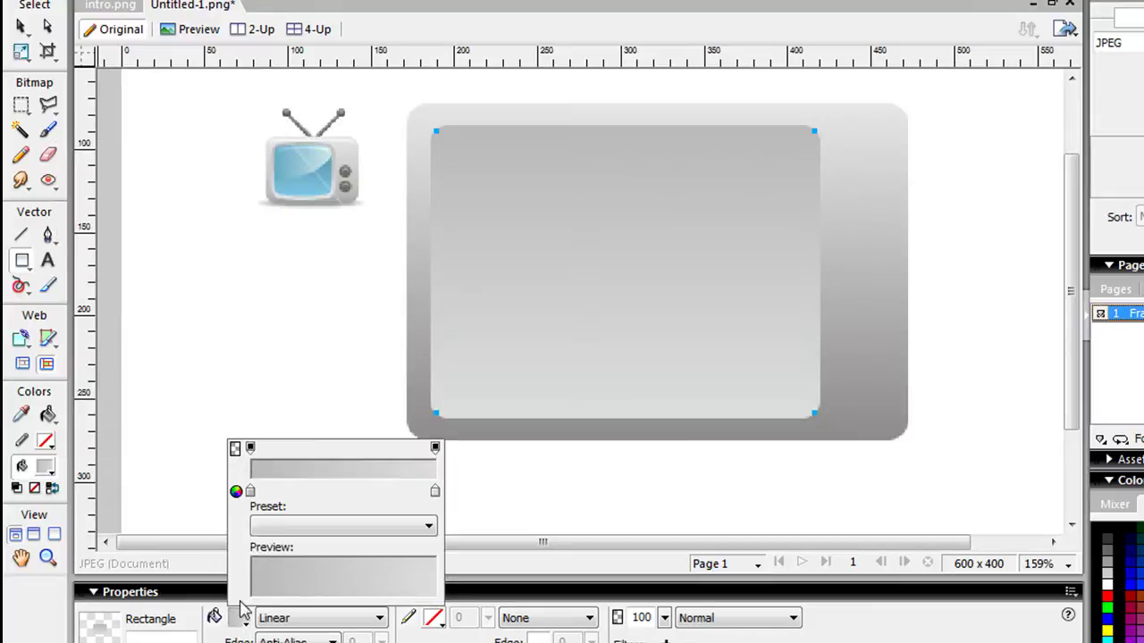
click(250, 491)
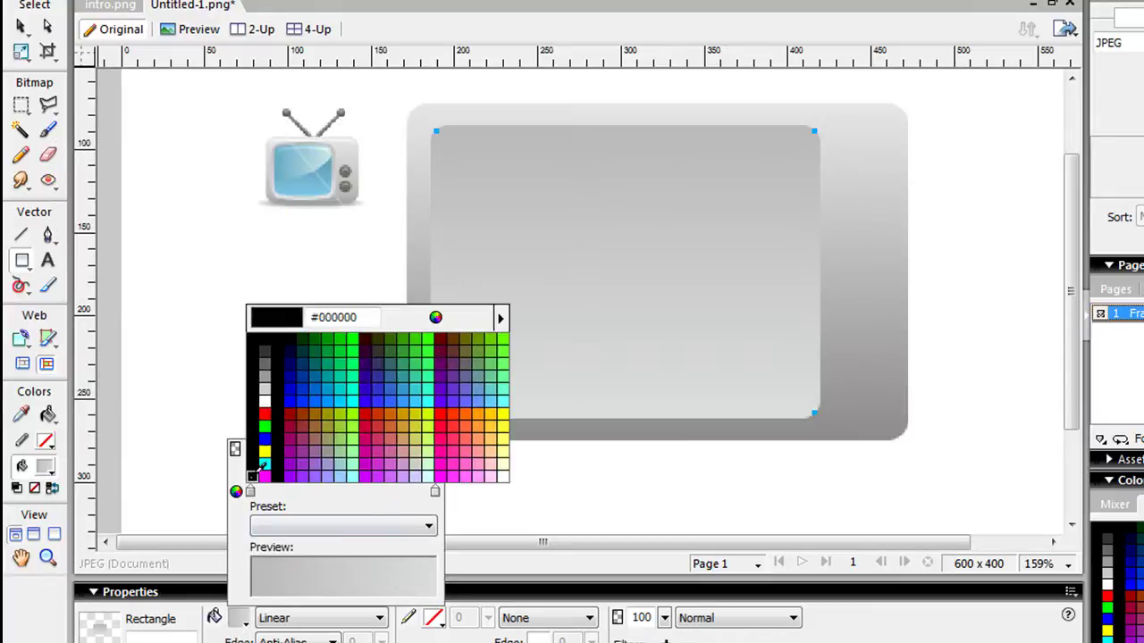
click(290, 156)
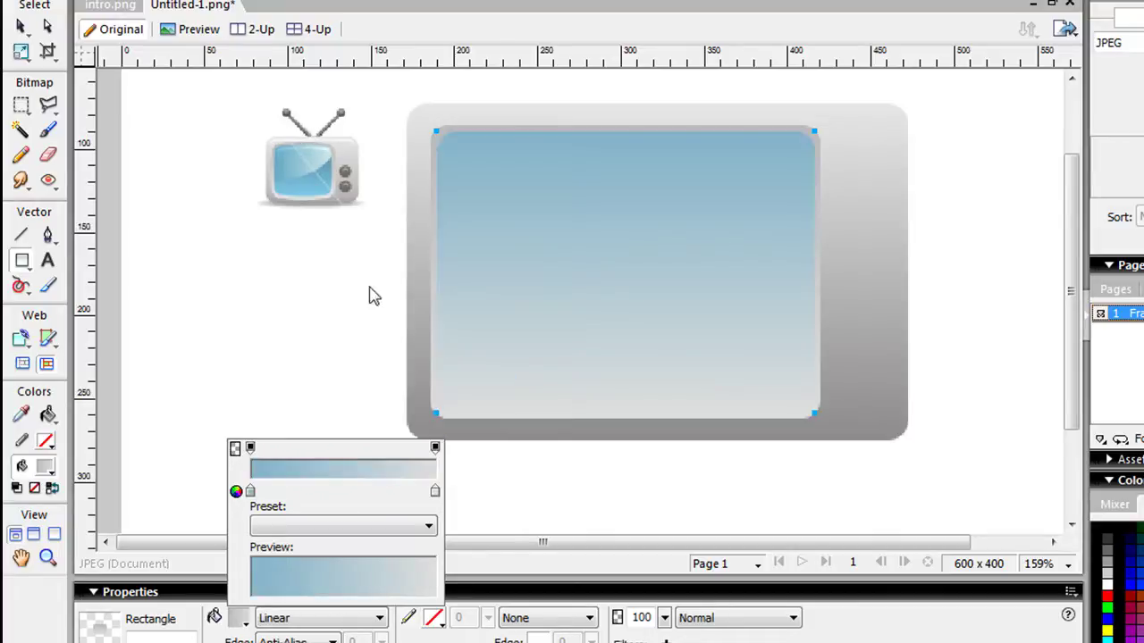
click(436, 490)
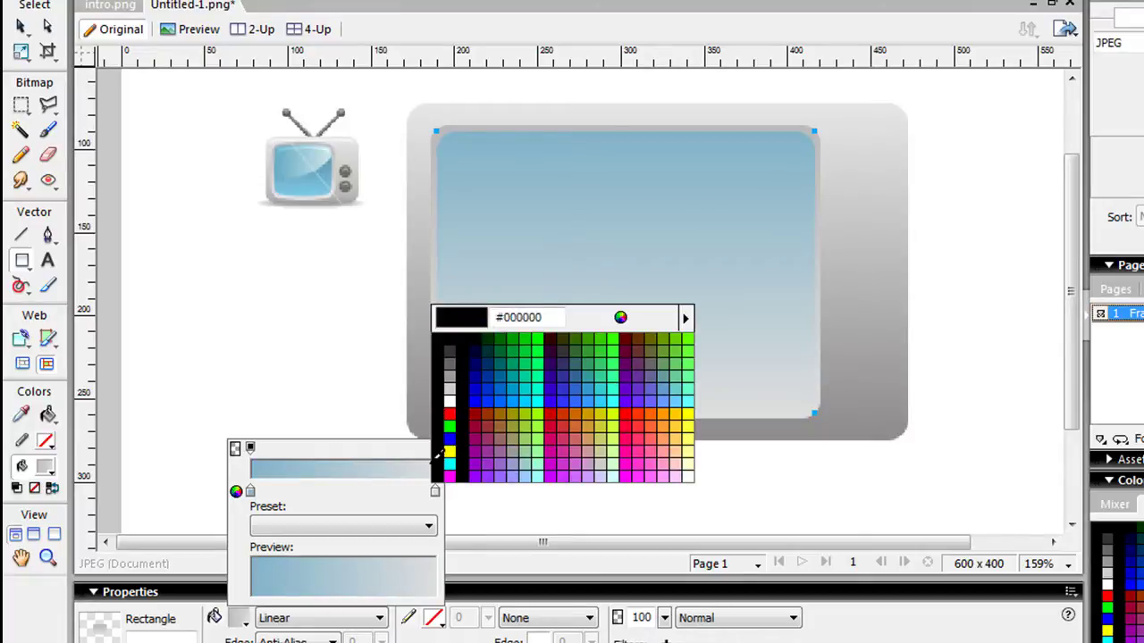
click(308, 188)
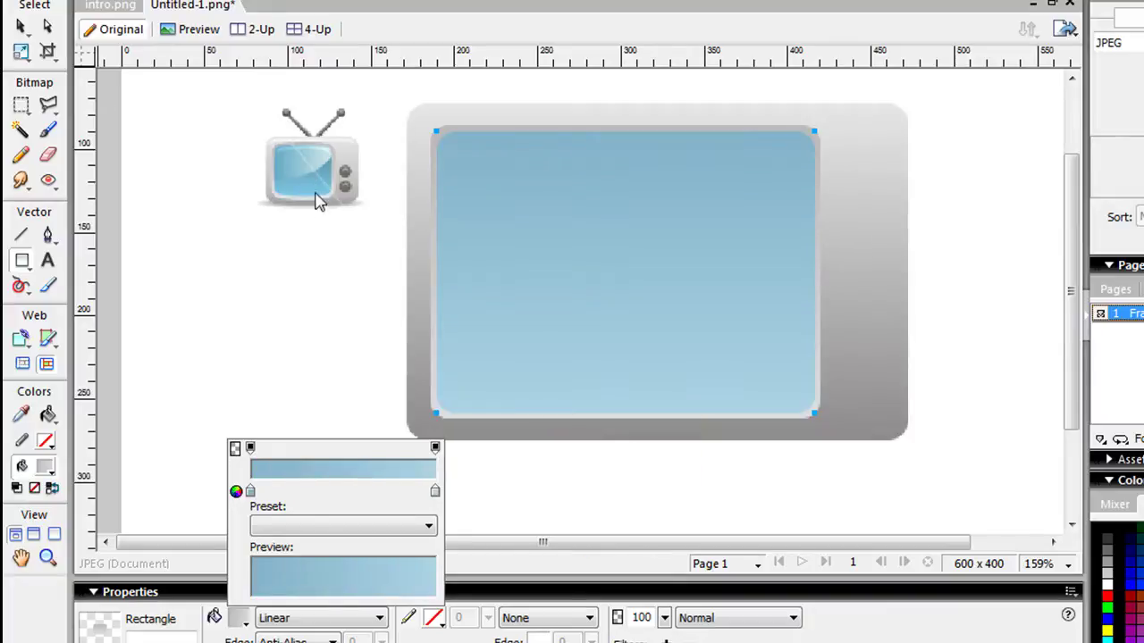
click(296, 170)
- Move the reference TV icon slightly farther away from the large TV drawing
click(21, 26)
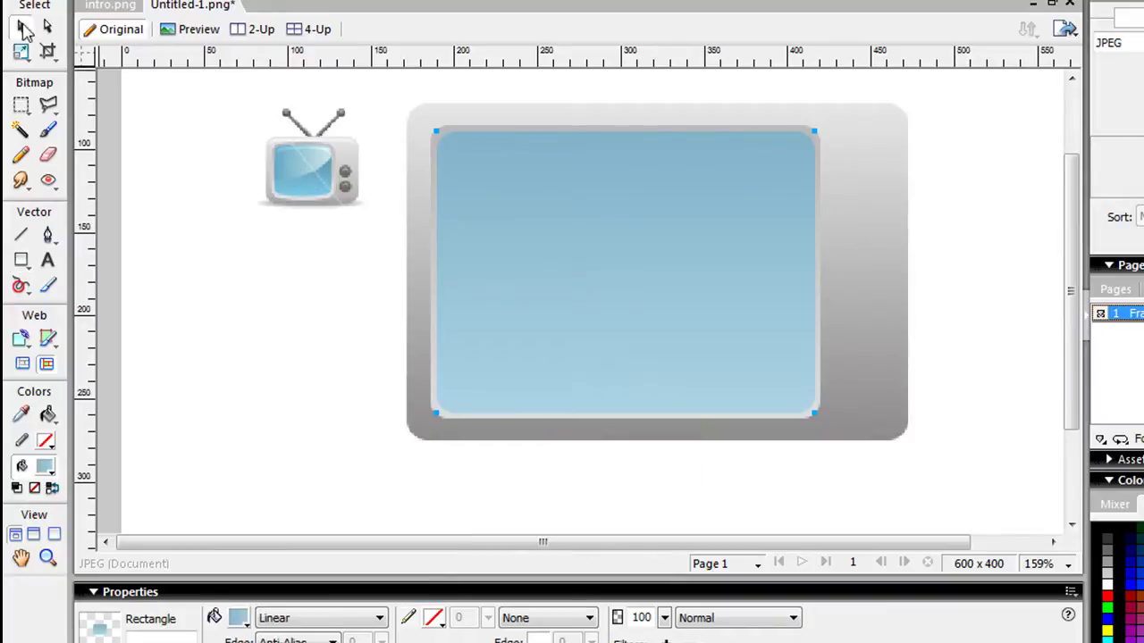
drag(315, 161, 301, 163)
click(513, 258)
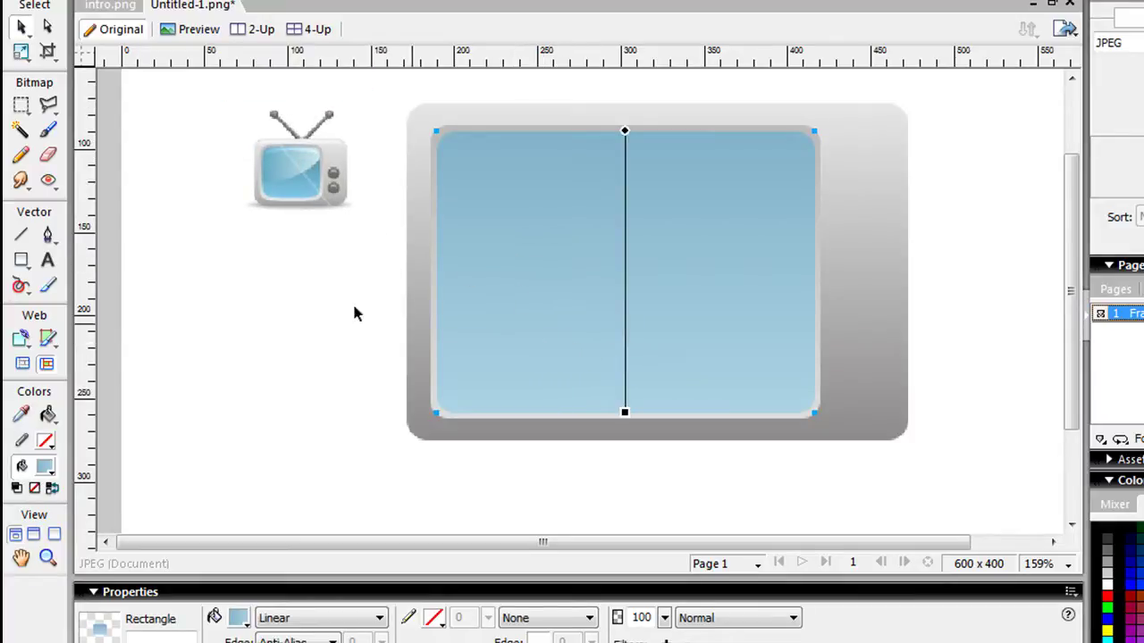
click(317, 346)
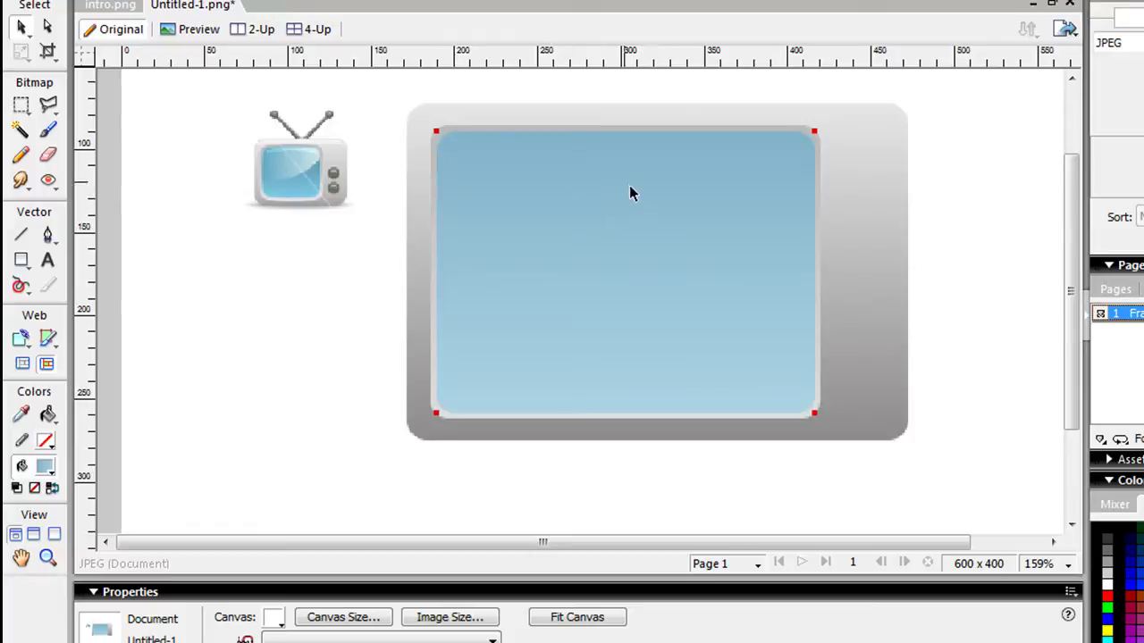
- Draw a circle about 23 px across as a knob on the TV body beside the screen, and nudge it slightly upward
scroll(625, 188, up, 3)
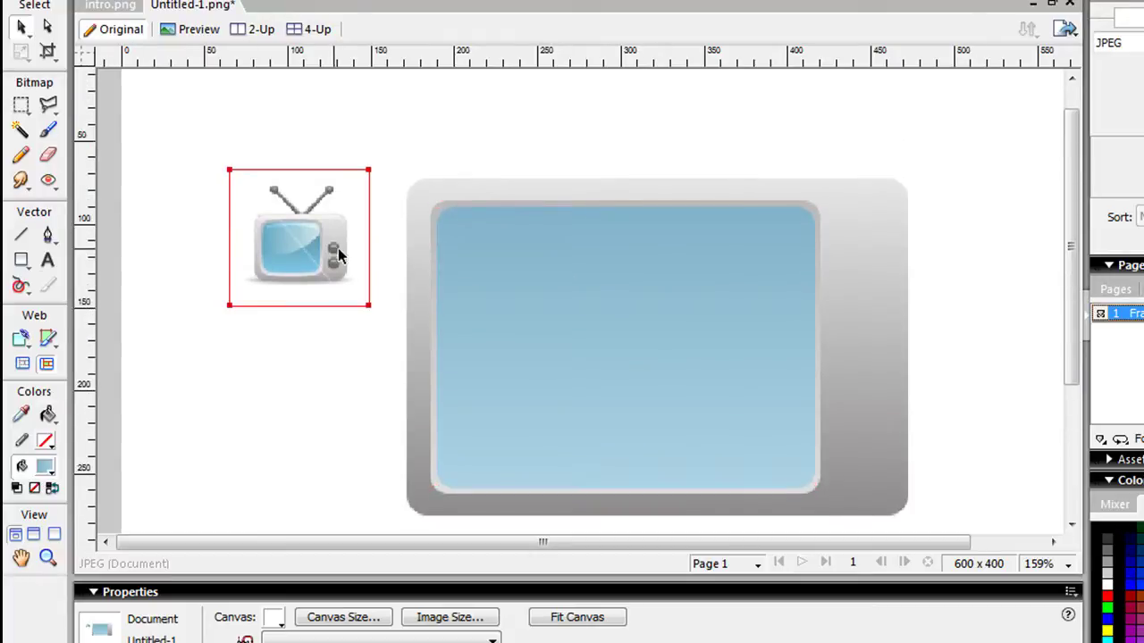
drag(21, 260, 90, 306)
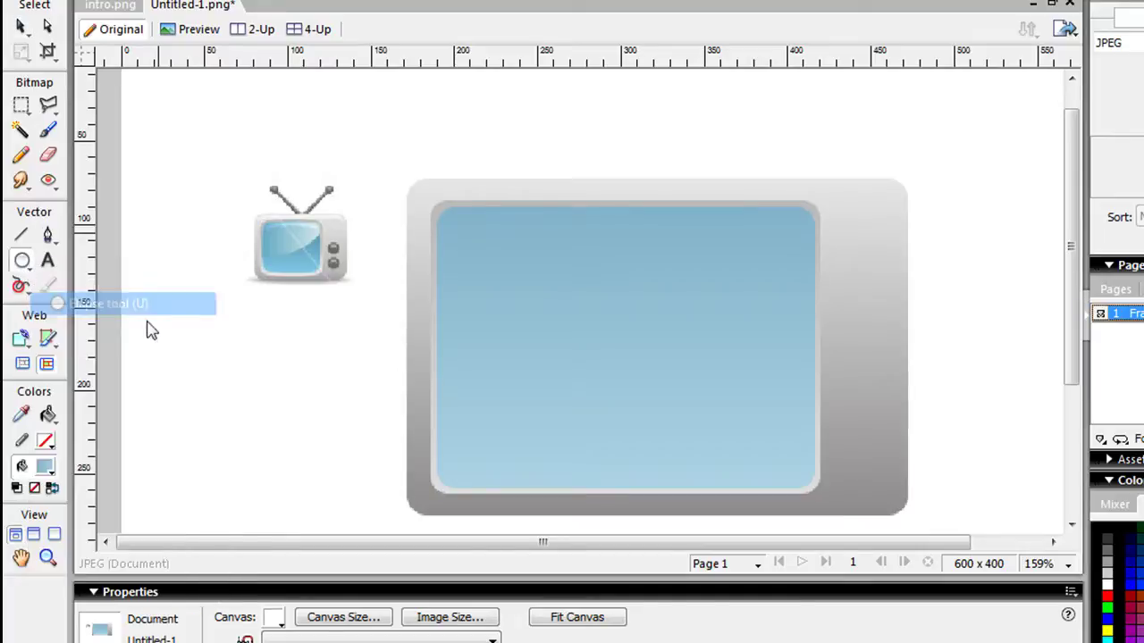
drag(849, 370, 888, 408)
click(22, 27)
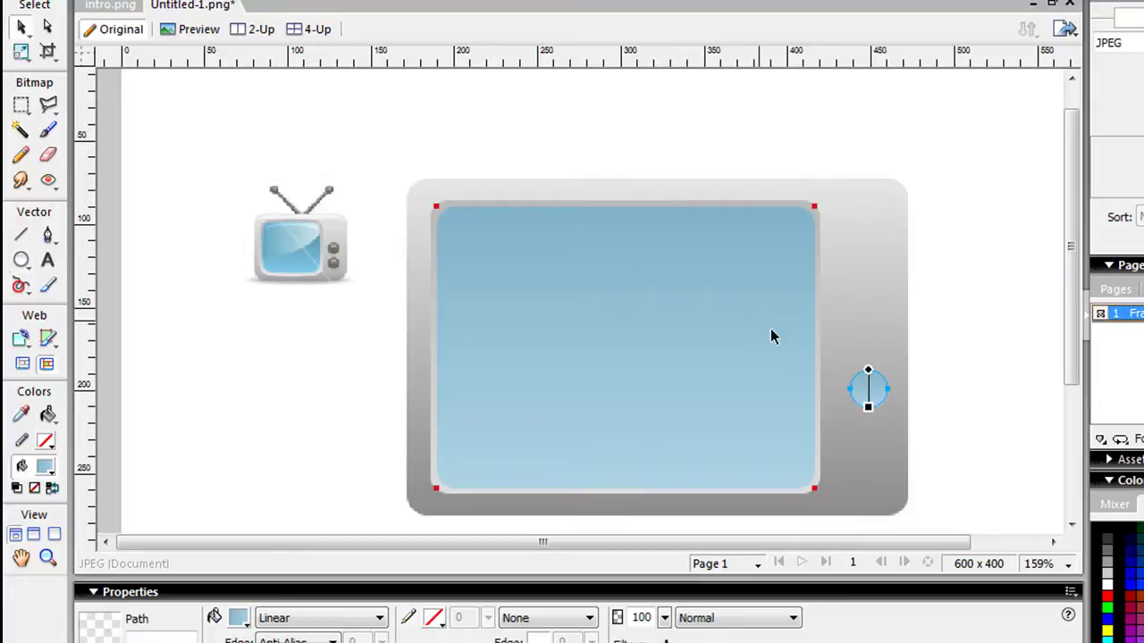
drag(881, 396, 880, 379)
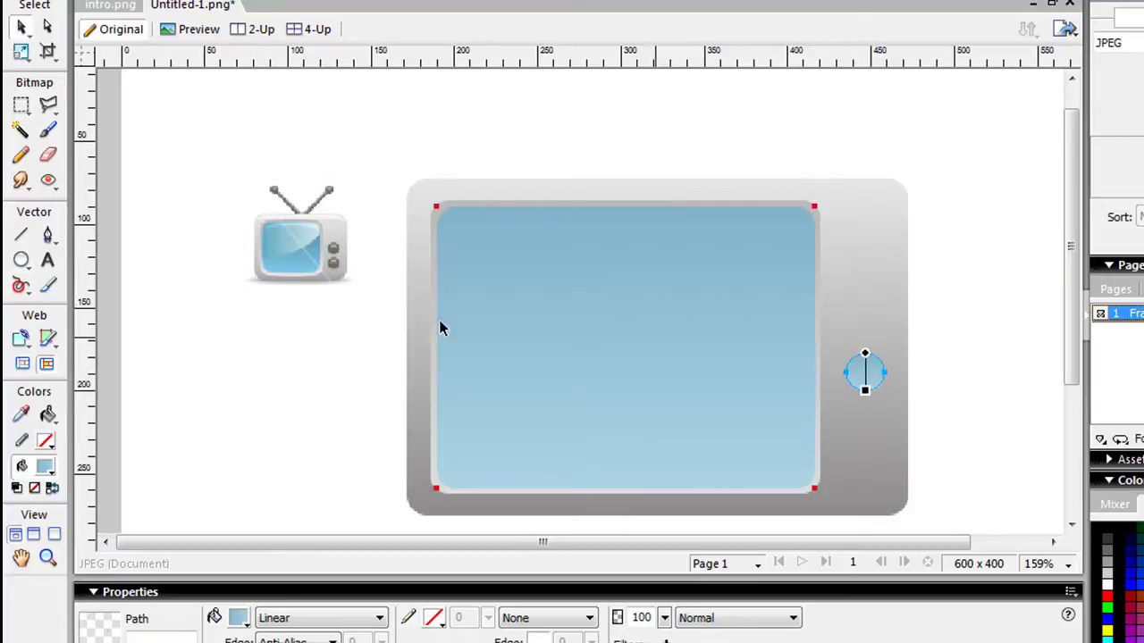
- Set both gradient colors of the knob circle to the dark grey sampled from the TV icon's knob, and place a copy directly below it
click(45, 469)
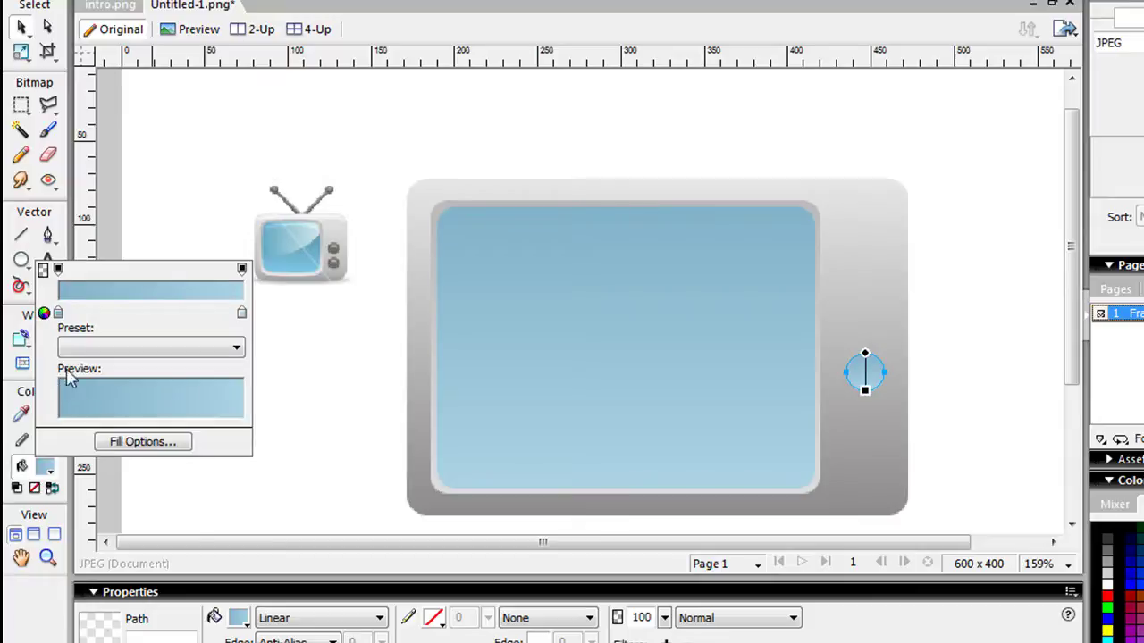
click(237, 619)
click(237, 619)
click(251, 492)
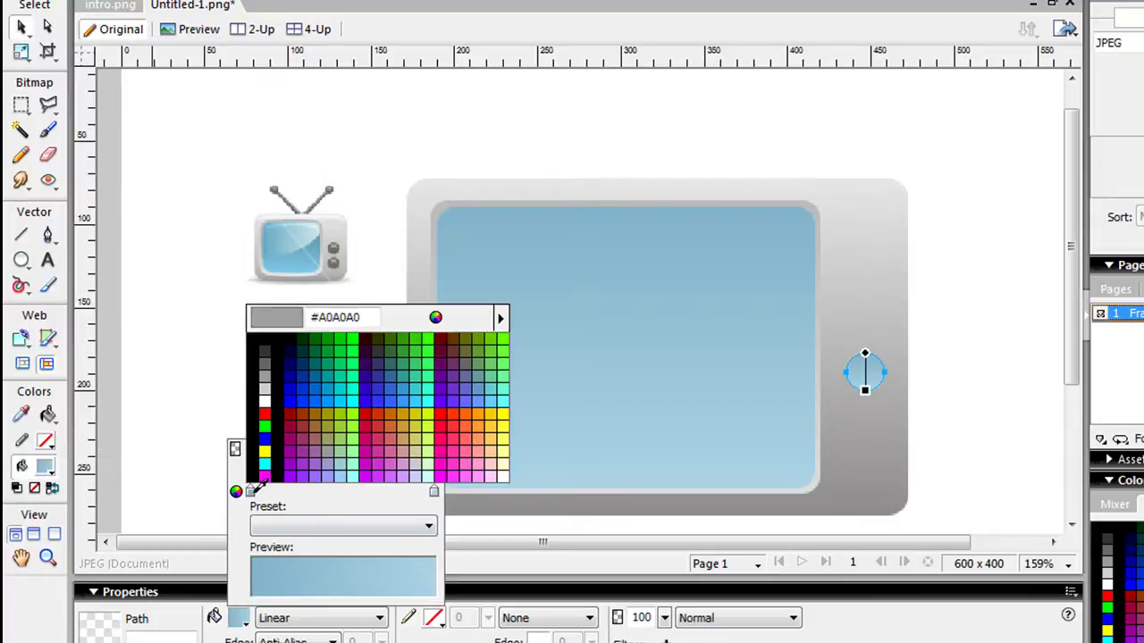
click(330, 253)
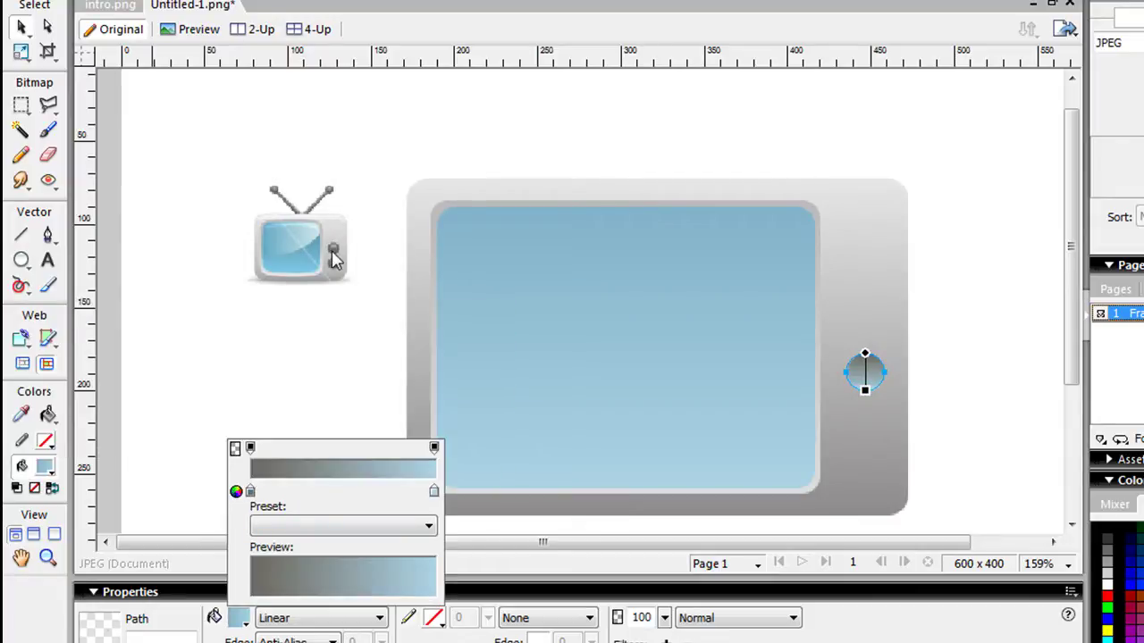
click(435, 492)
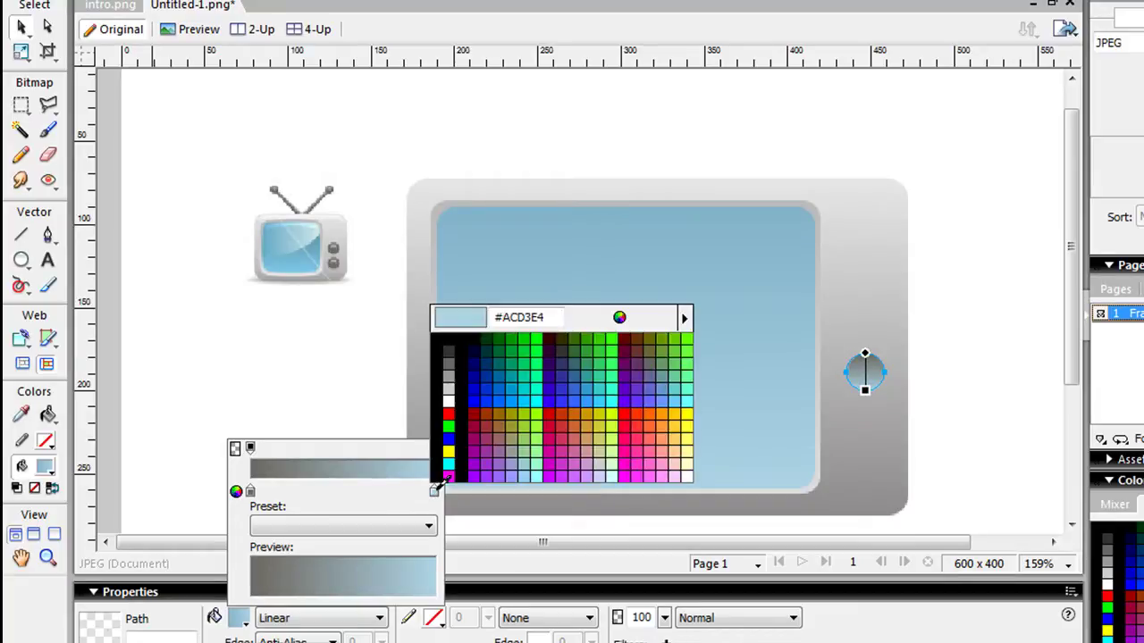
click(334, 259)
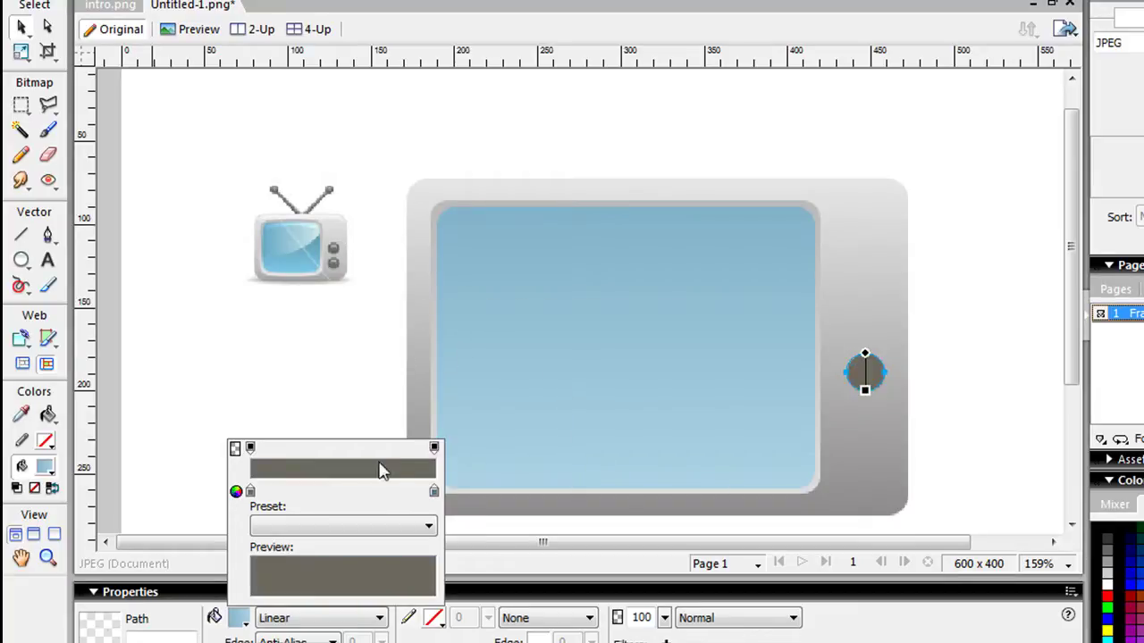
click(366, 384)
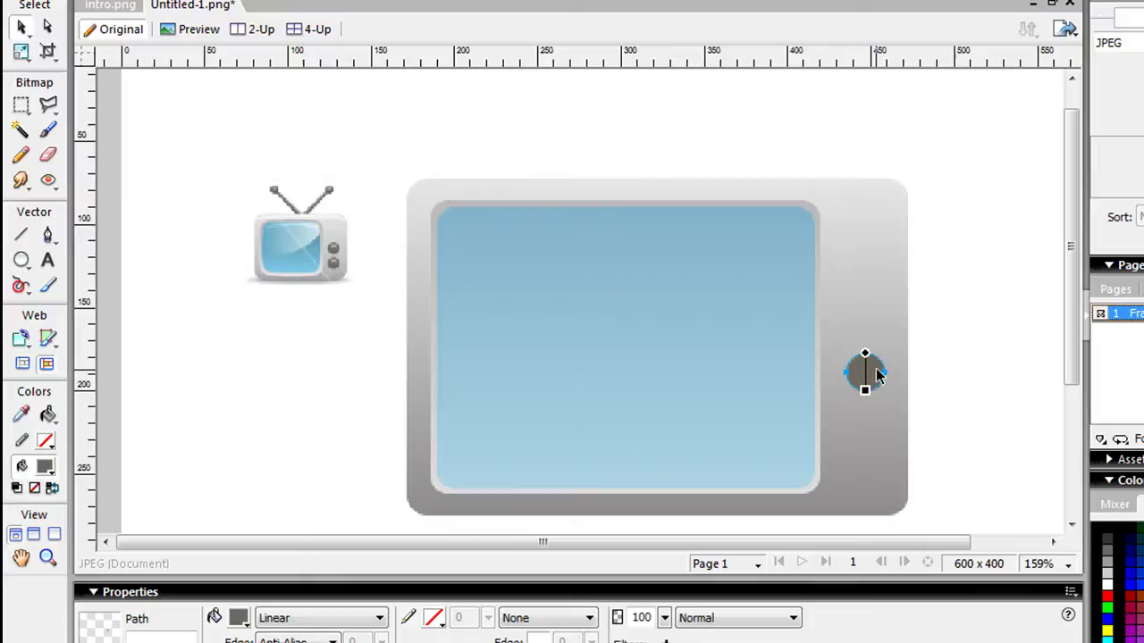
drag(877, 376, 884, 431)
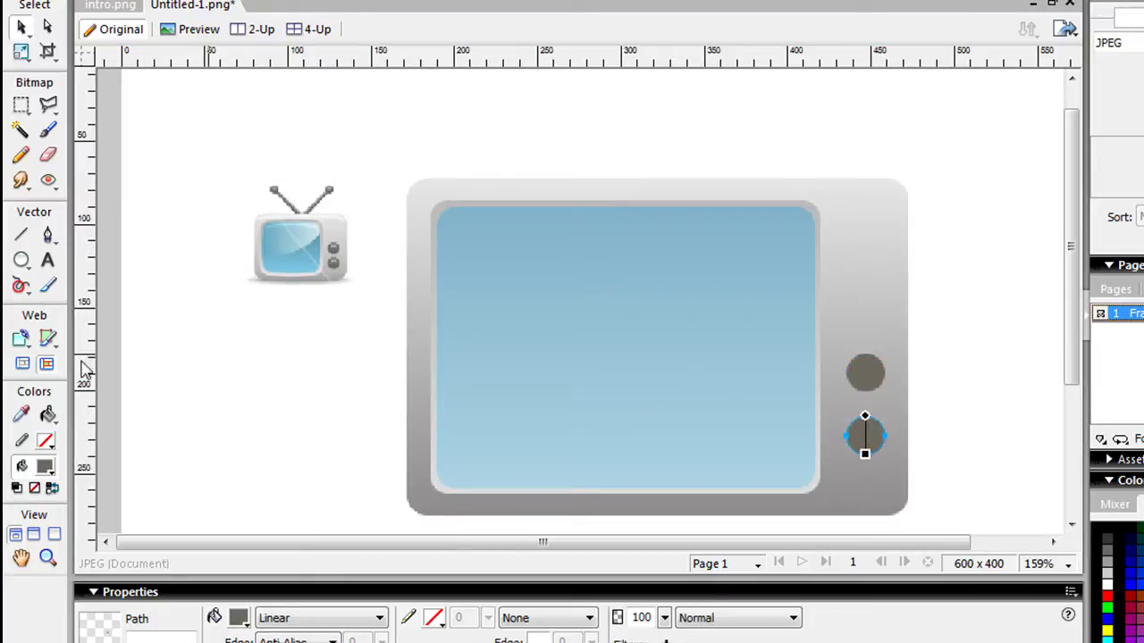
- Draw a white 1-Pixel Soft arc with the Pen tool across the upper part of the upper knob as a highlight
click(48, 236)
click(47, 557)
drag(819, 325, 922, 427)
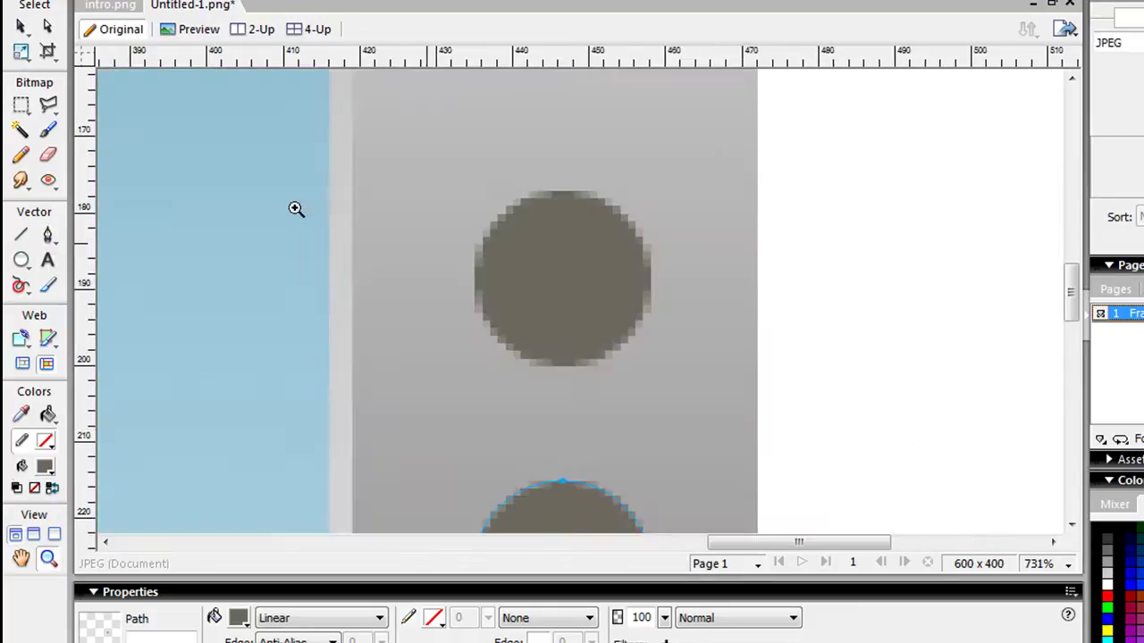
click(49, 235)
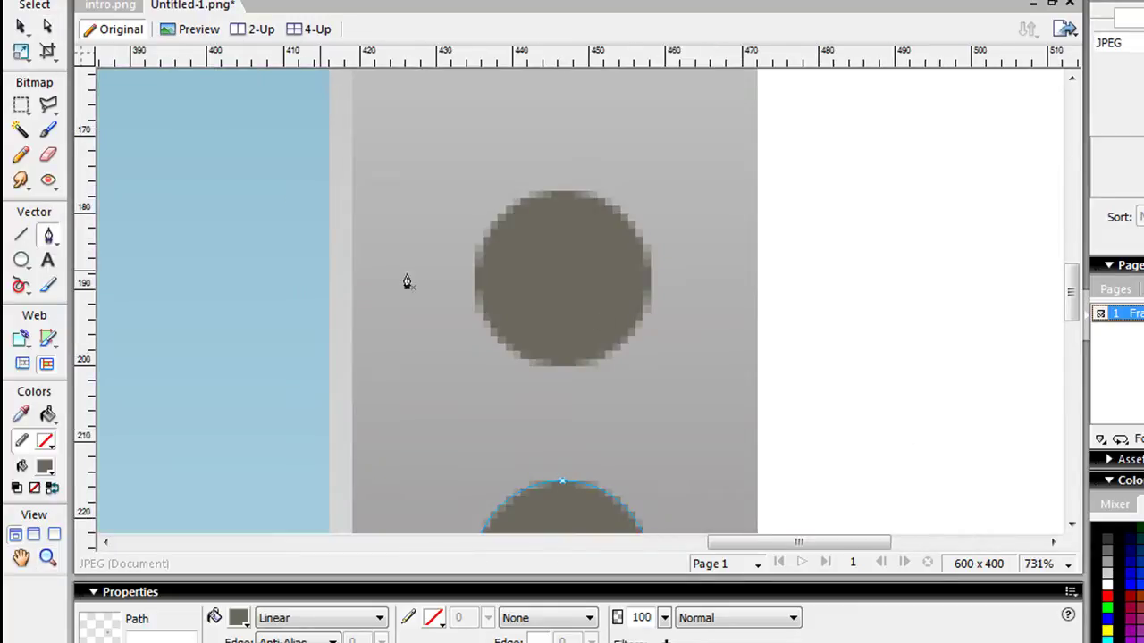
click(498, 266)
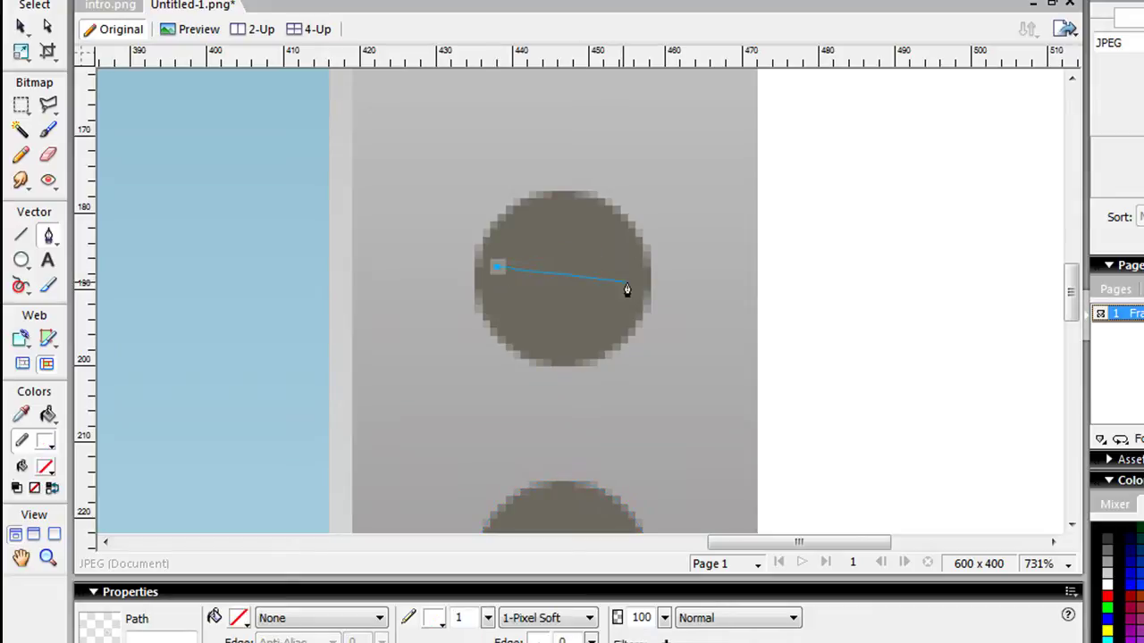
drag(627, 268, 681, 374)
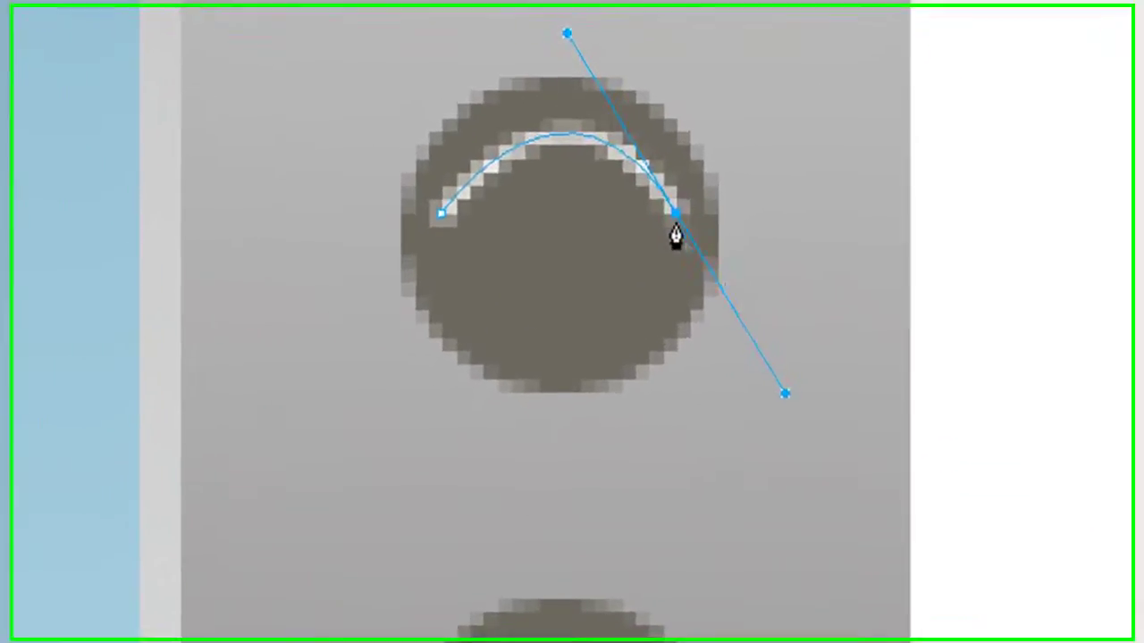
- Close the highlight arc on the upper knob into a crescent with a shallower lower curve, and give it a solid white fill
click(628, 266)
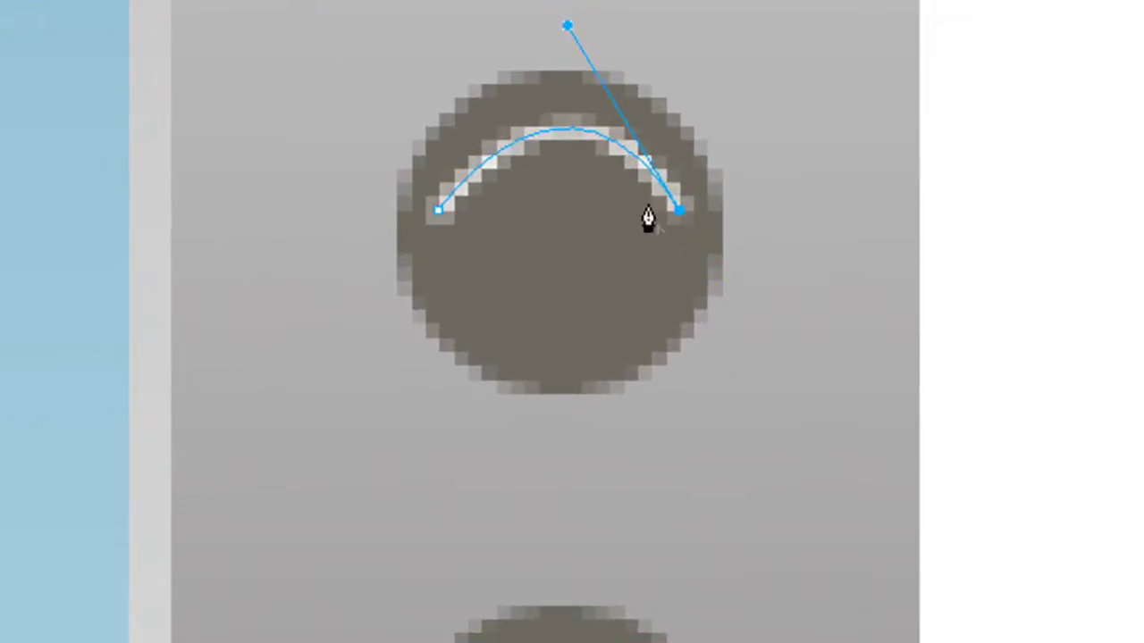
drag(438, 211, 316, 310)
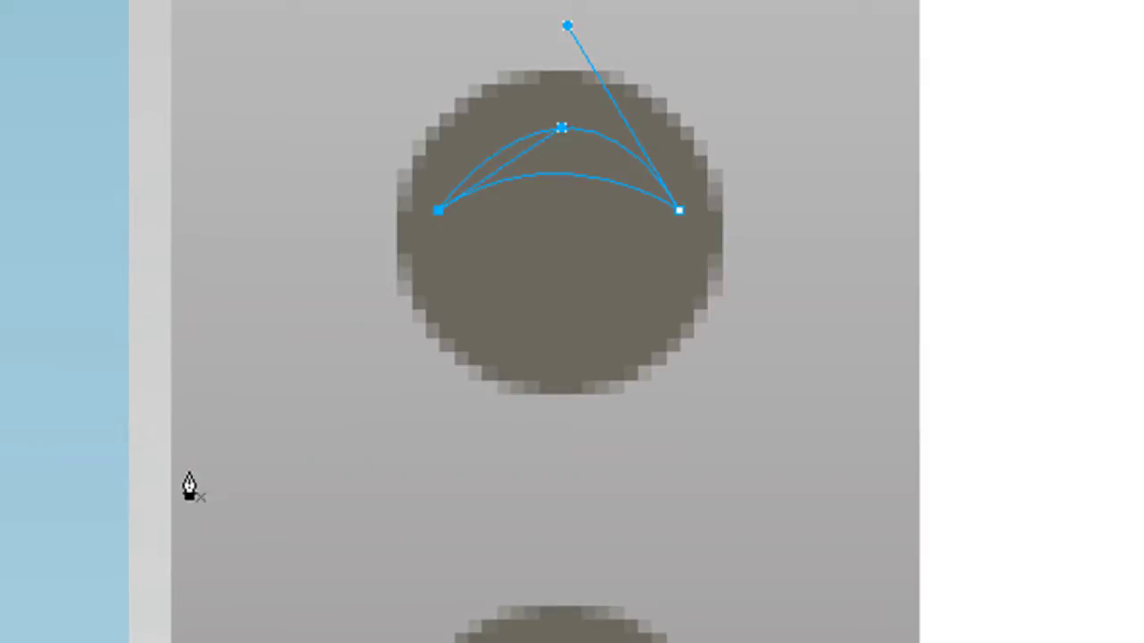
click(250, 554)
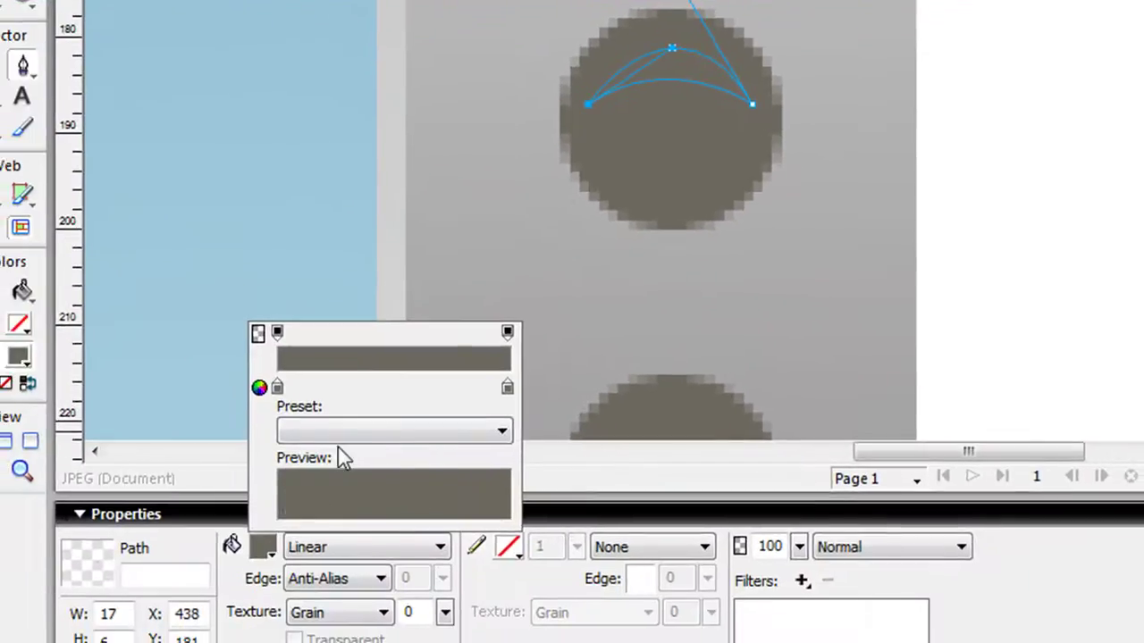
click(339, 432)
click(268, 544)
click(286, 552)
click(313, 548)
click(377, 376)
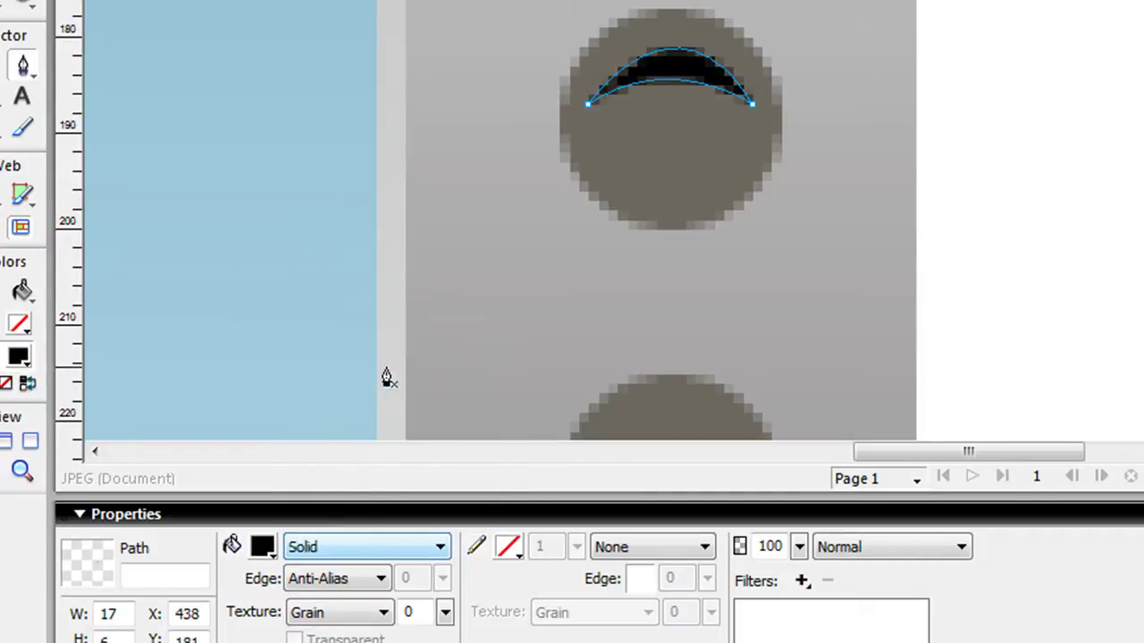
click(263, 546)
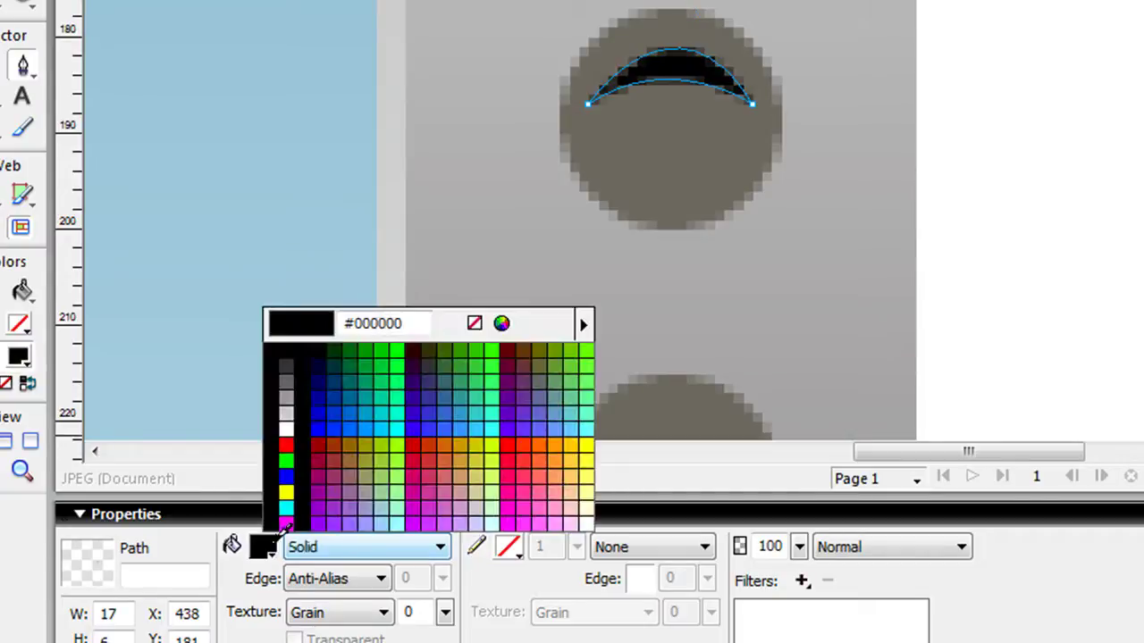
click(301, 419)
- Set the opacity of the white crescent highlight on the upper knob to 39
drag(800, 546, 798, 616)
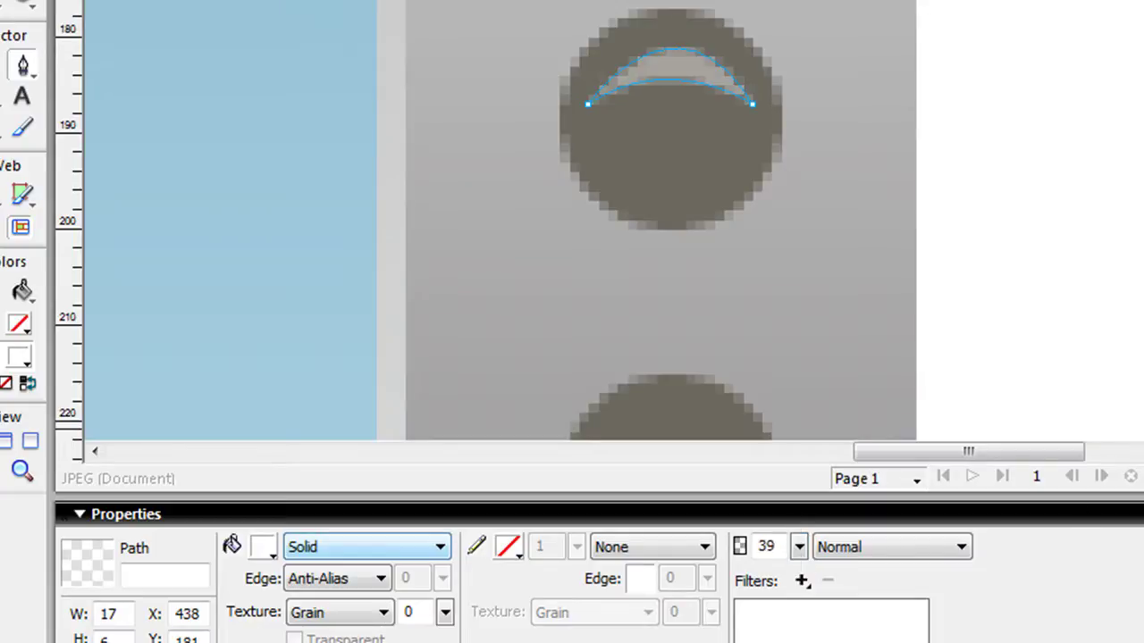
key(ctrl+1)
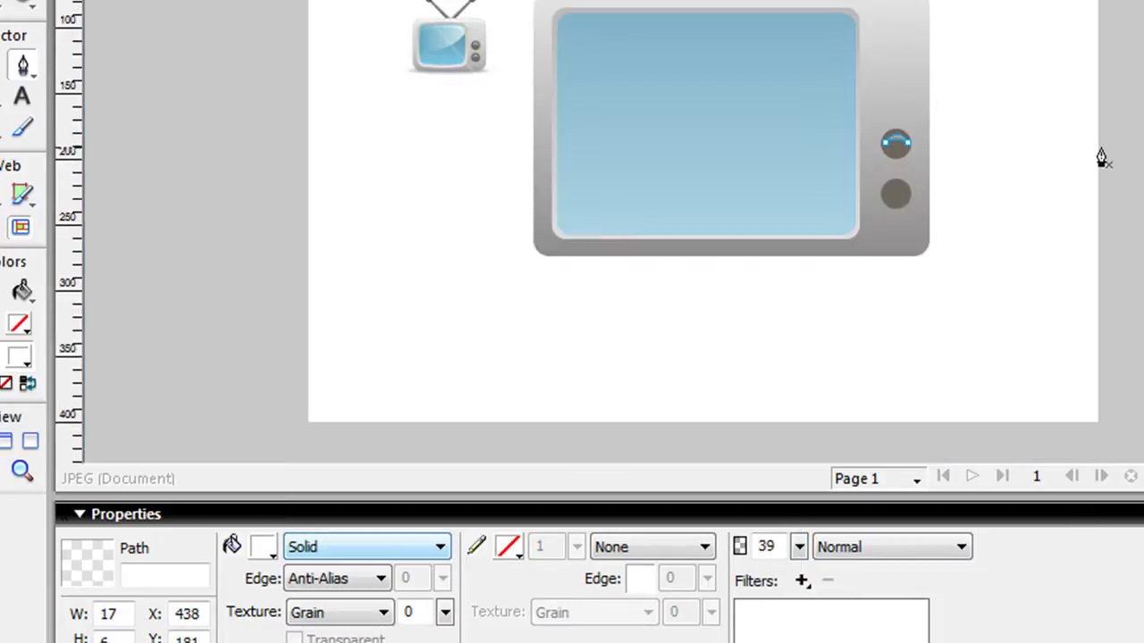
key(v)
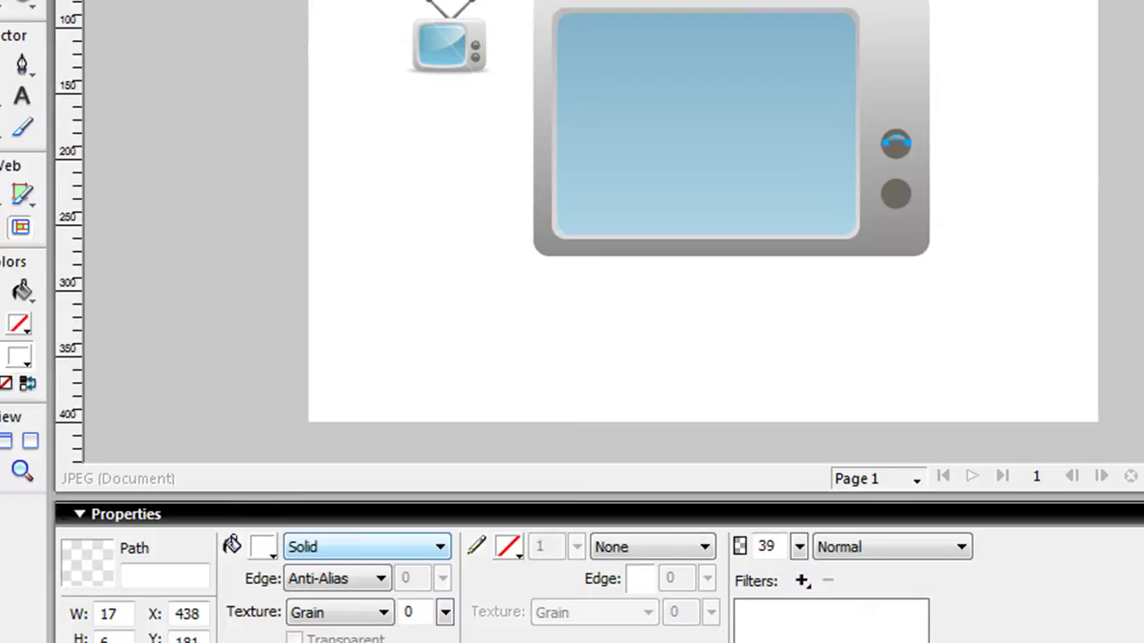
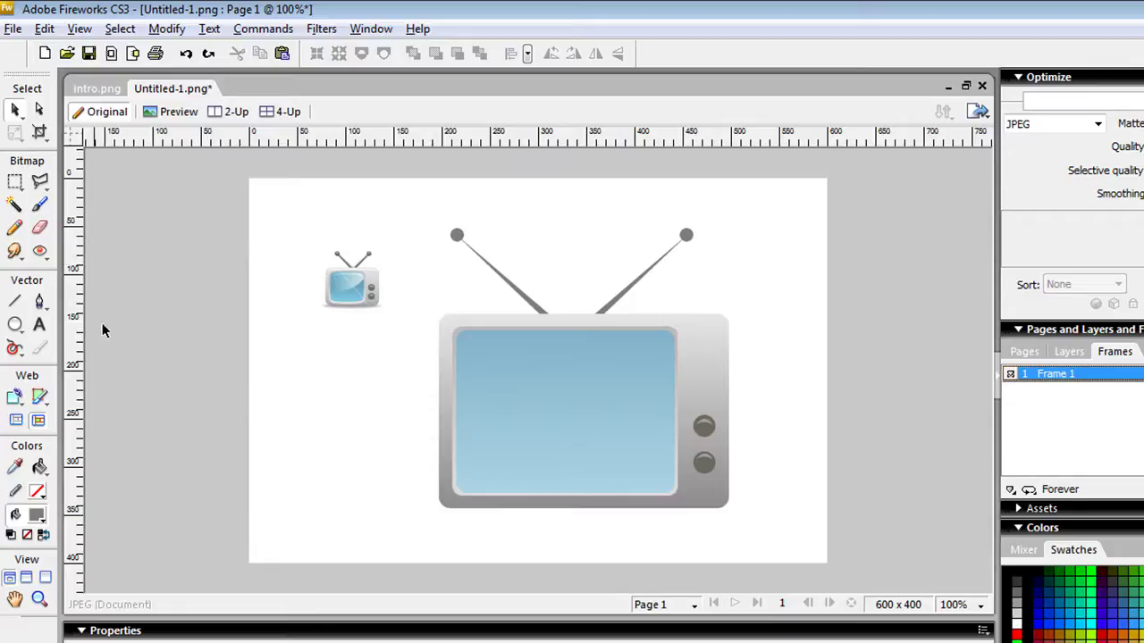
- Move the reference TV icon up and to the left, and shift the whole large TV drawing with its antennas slightly up
drag(339, 276, 308, 262)
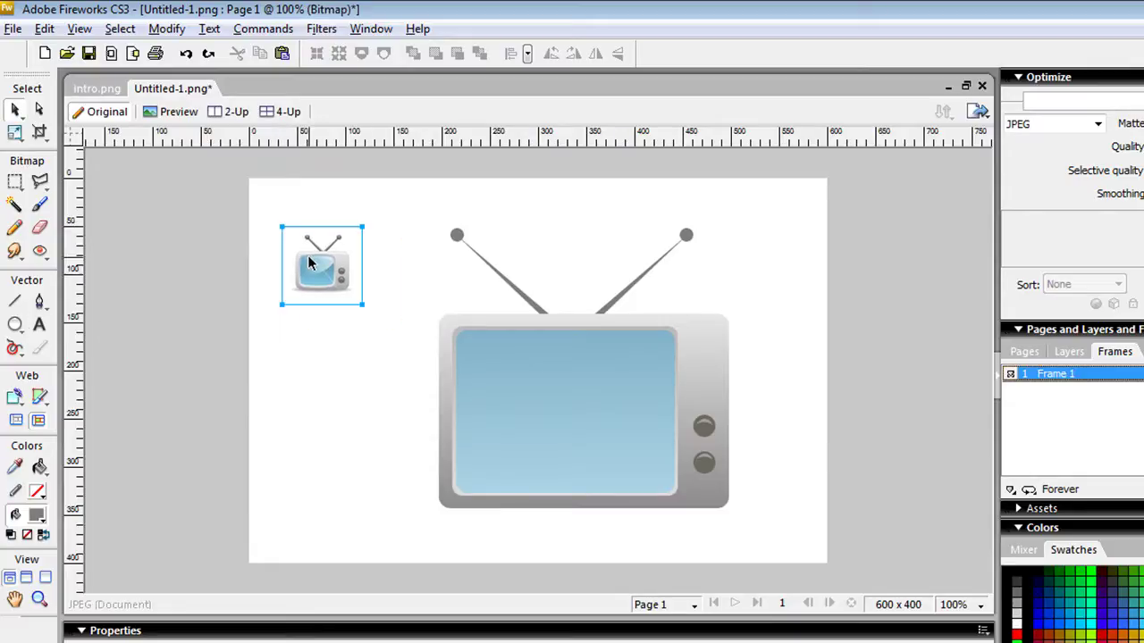
drag(409, 212, 757, 526)
drag(628, 441, 626, 427)
click(730, 332)
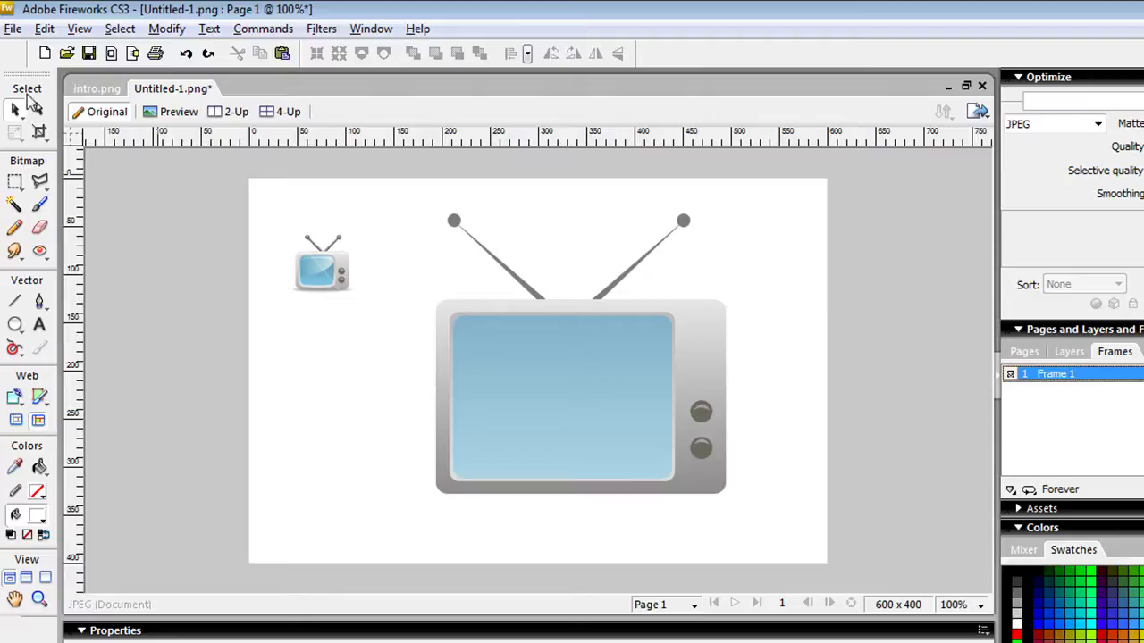
- Draw a flat ellipse about 374 × 16 px beneath the large TV body as its ground shadow, extending past both sides
click(14, 327)
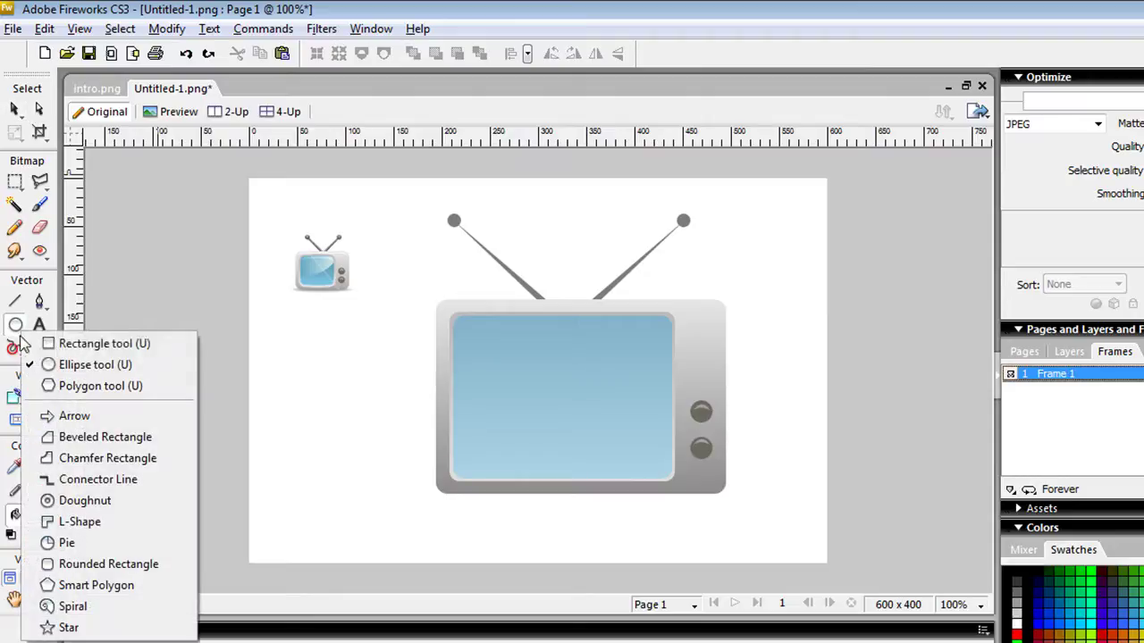
click(81, 366)
drag(395, 485, 756, 502)
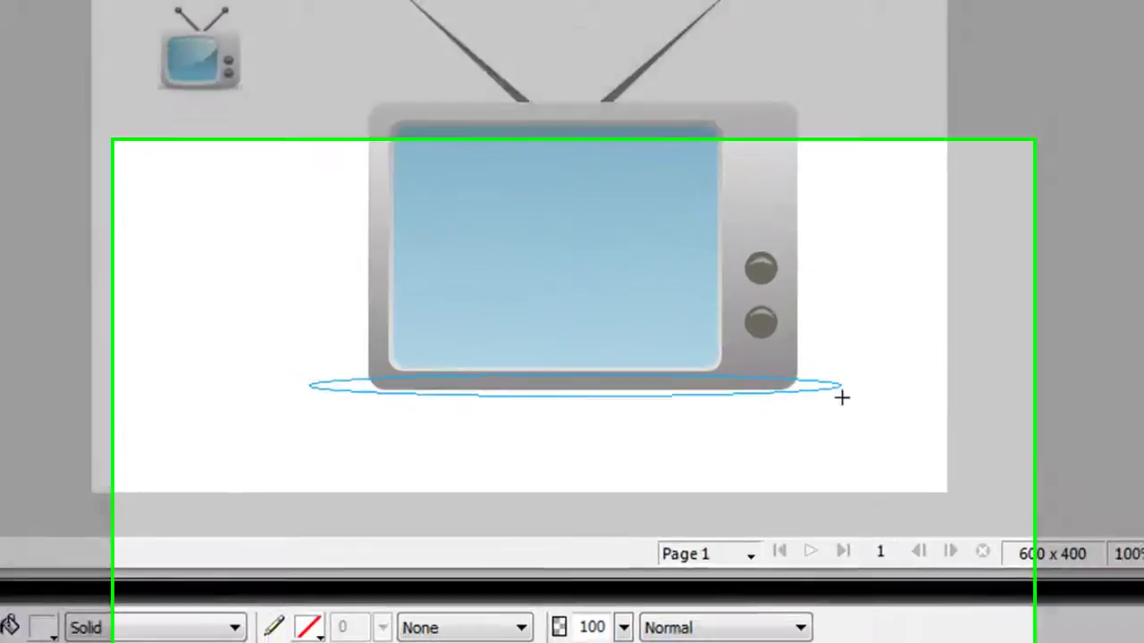
drag(842, 397, 842, 397)
drag(906, 319, 906, 321)
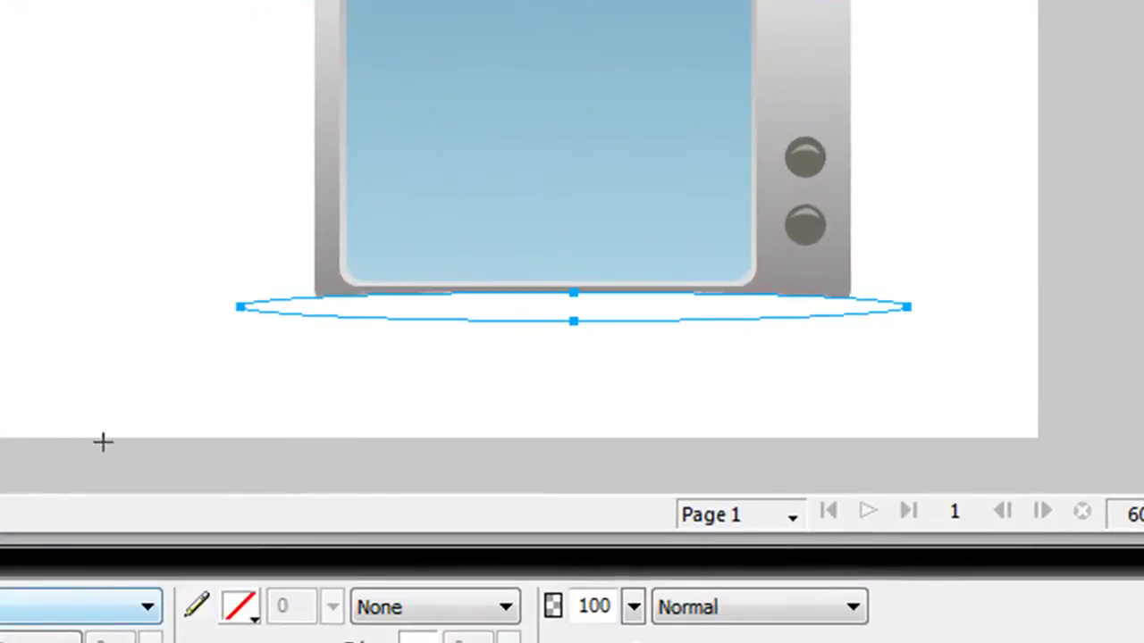
- Fill the shadow ellipse with solid light grey #D5D5D5 and give it a Feather edge of 4
click(0, 607)
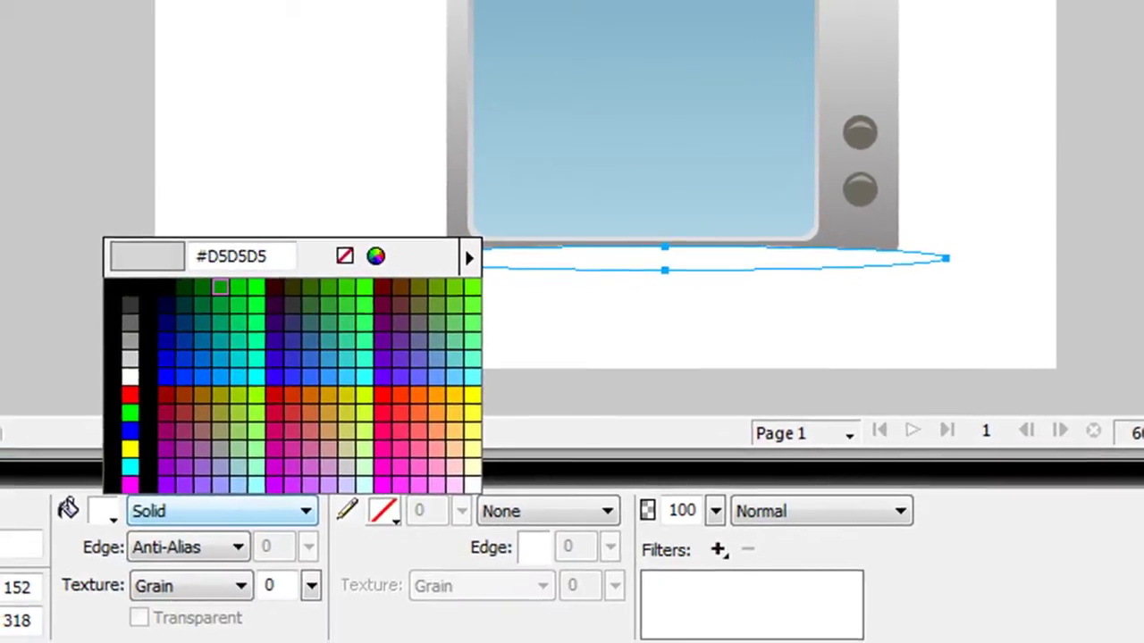
click(72, 402)
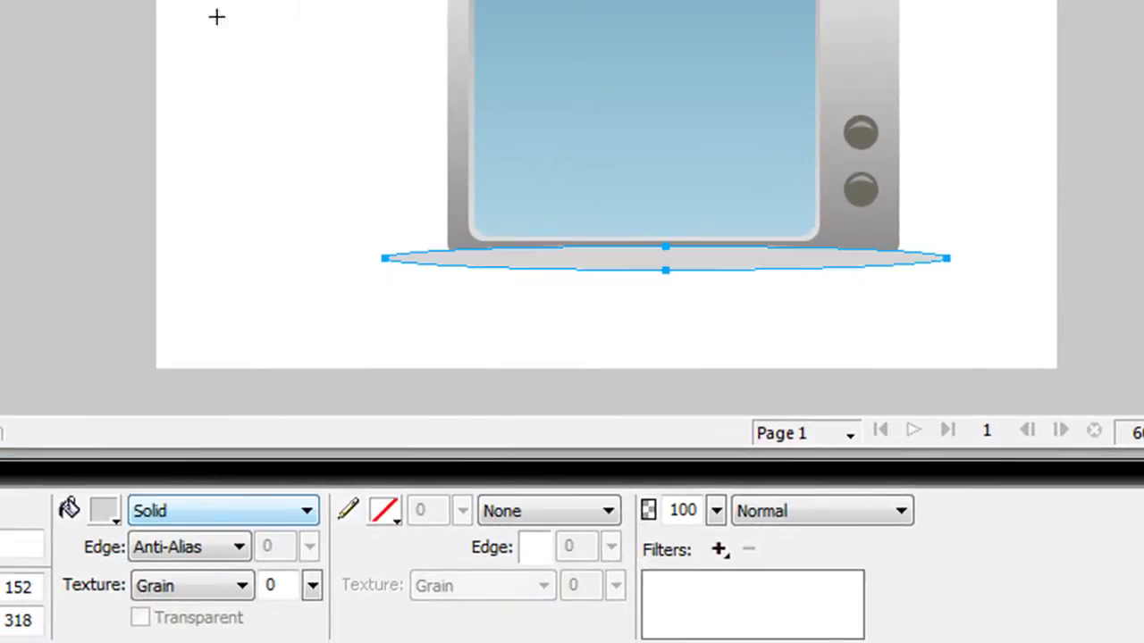
click(157, 550)
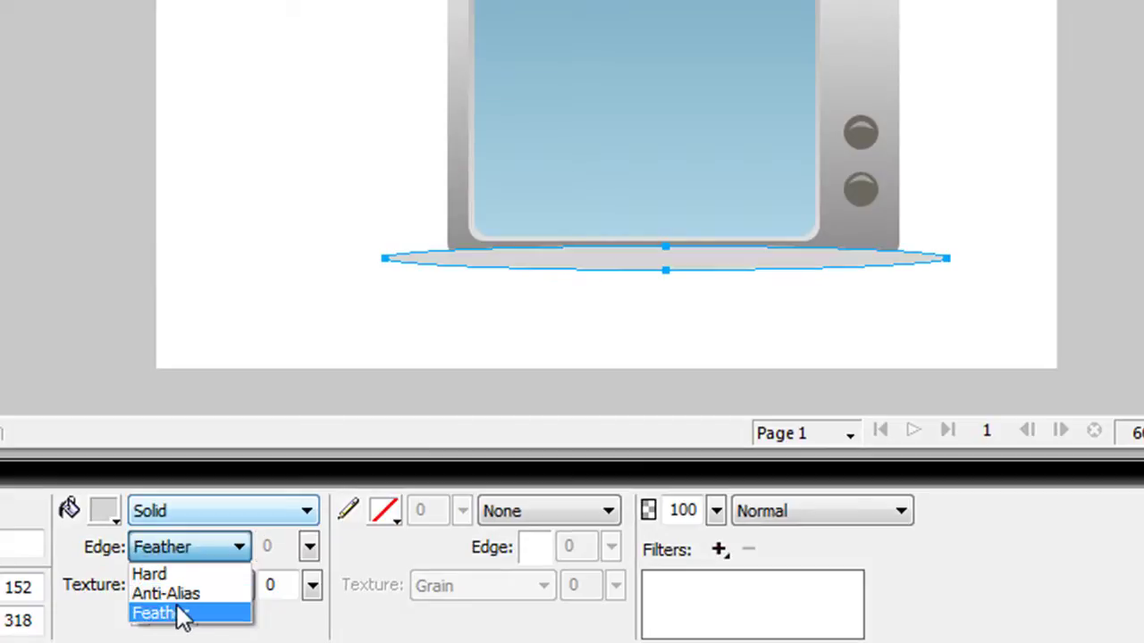
click(179, 612)
click(307, 547)
drag(303, 549, 309, 575)
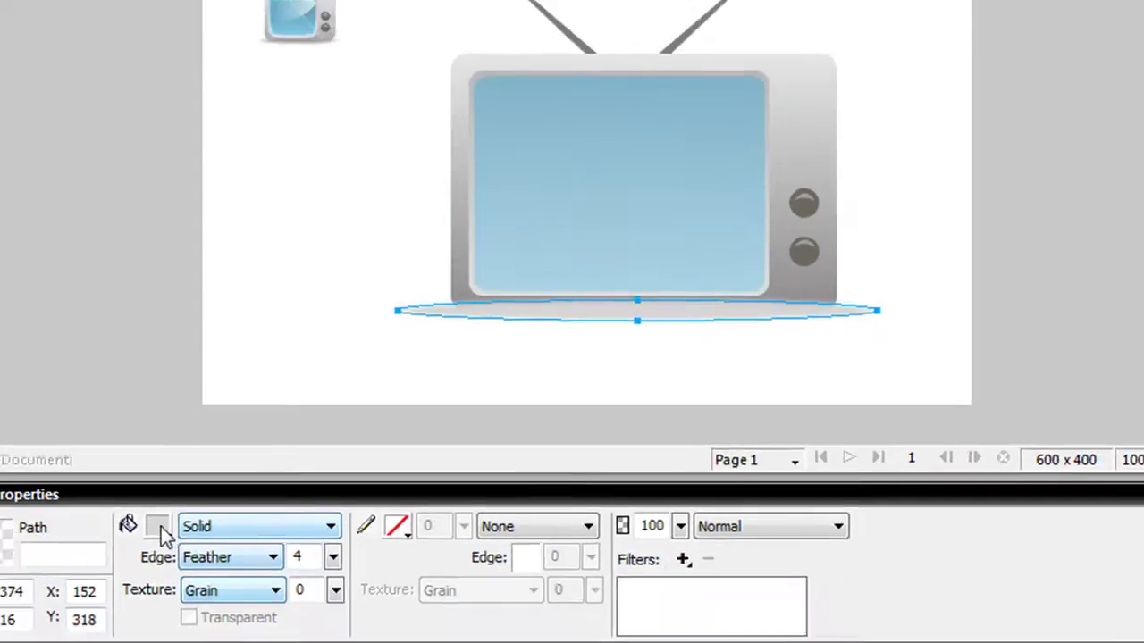
- Set the shadow ellipse's fill to a darker grey, RGB 181, 181, 181, and place the ellipse behind the TV body
click(157, 526)
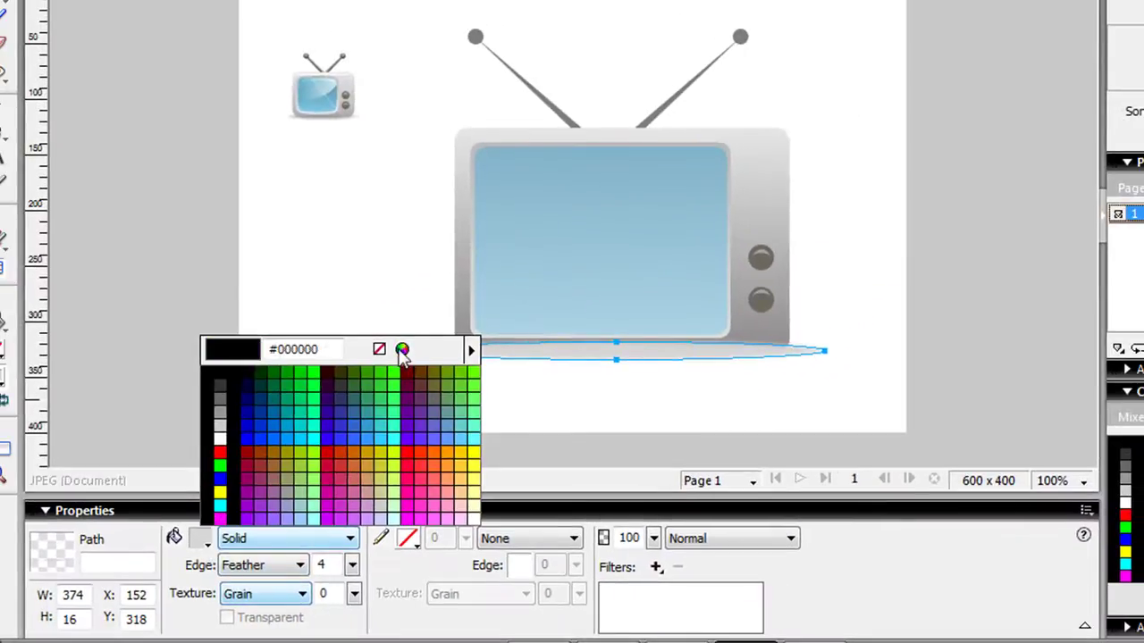
click(331, 309)
drag(580, 331, 581, 353)
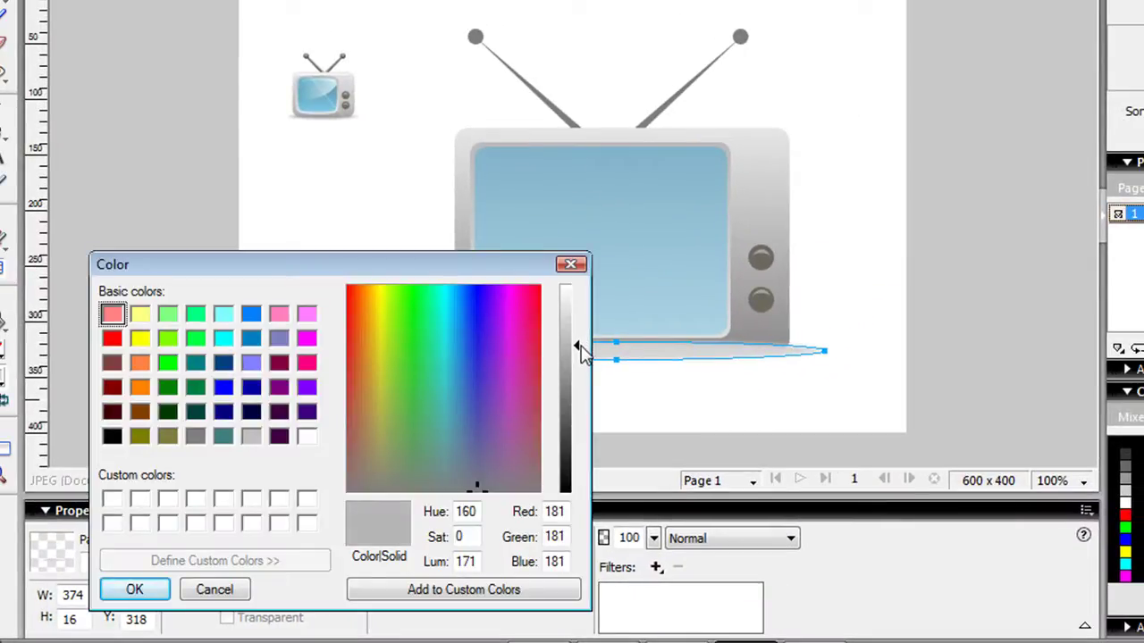
click(139, 591)
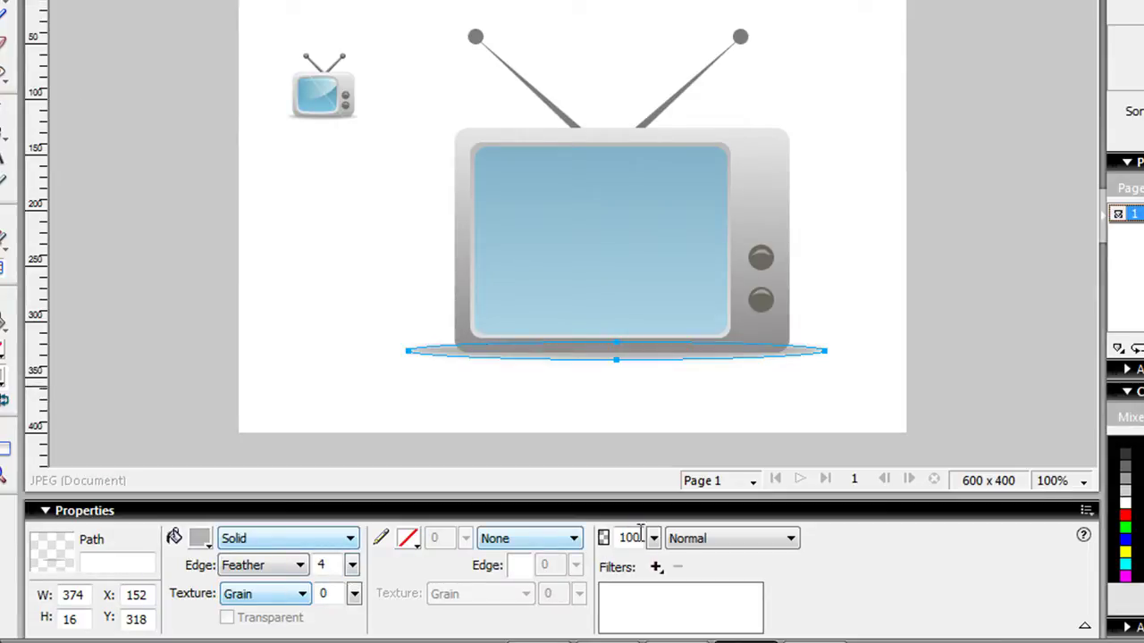
- Set the shadow ellipse's opacity to 60 and deselect it
drag(655, 539, 662, 569)
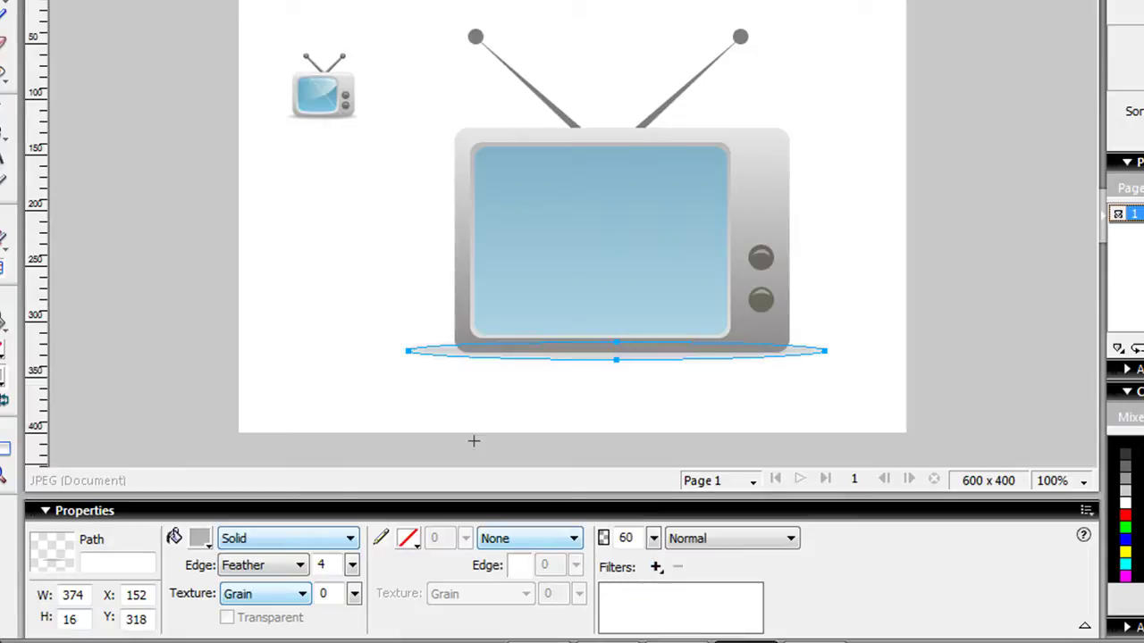
click(78, 25)
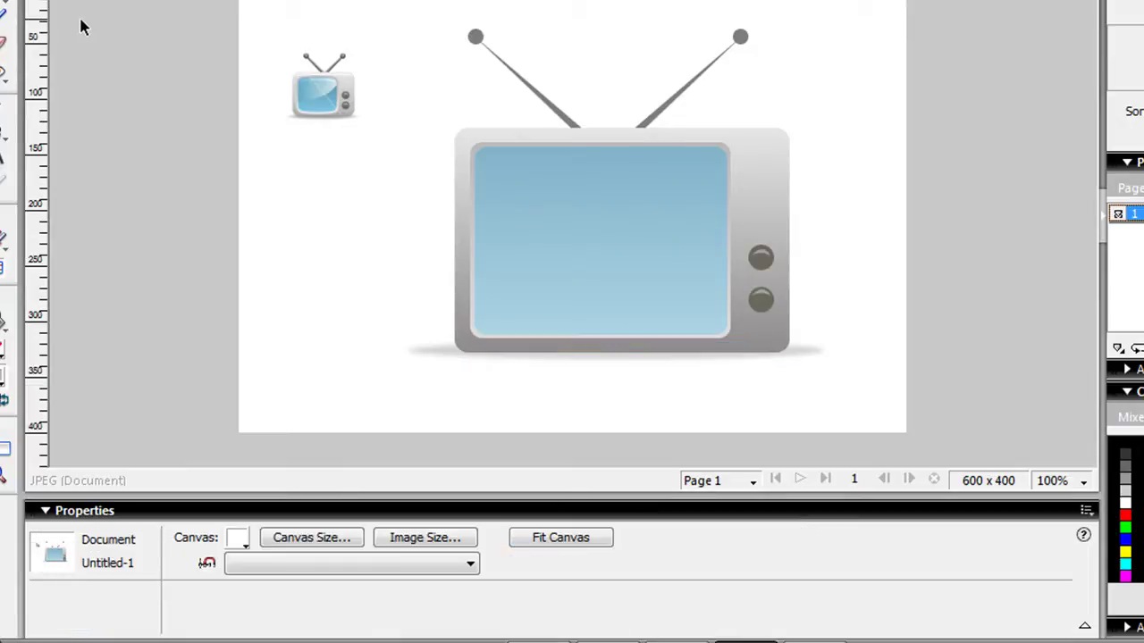
click(419, 345)
click(405, 287)
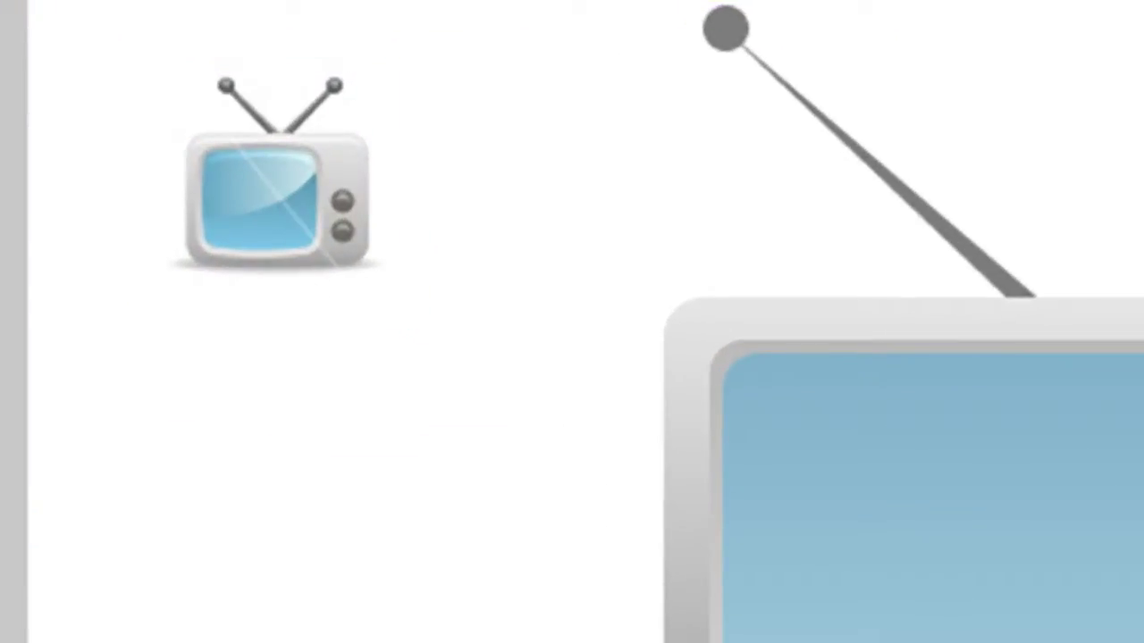
- Place a copy of the large TV's blue screen shape down and to the left of the original, partly over the white canvas
click(1032, 524)
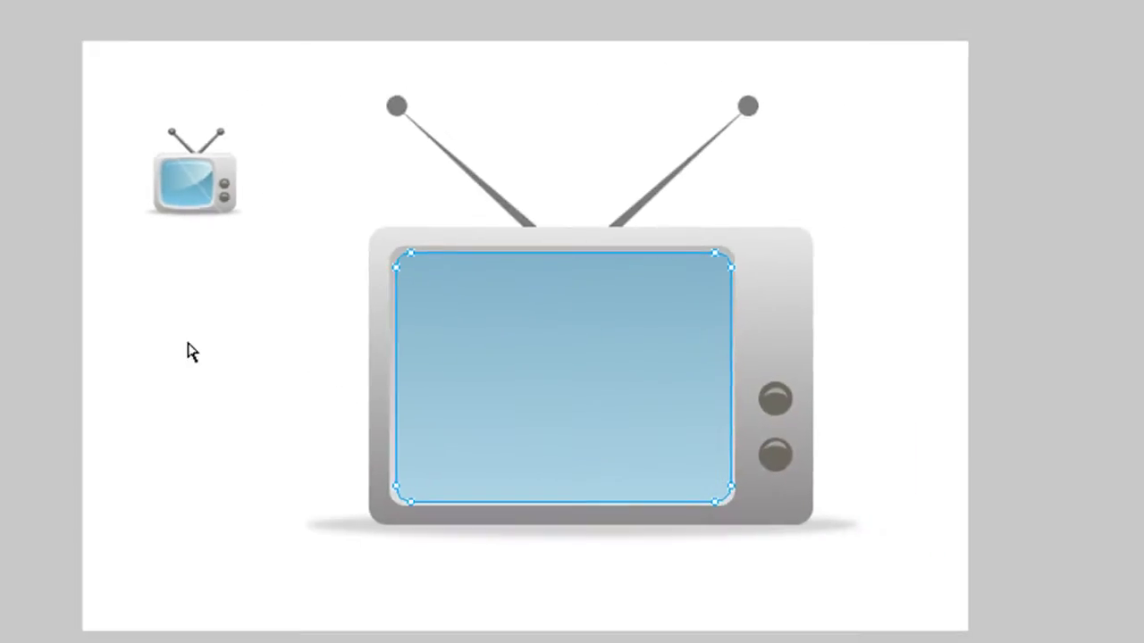
click(179, 349)
click(533, 327)
drag(533, 327, 294, 420)
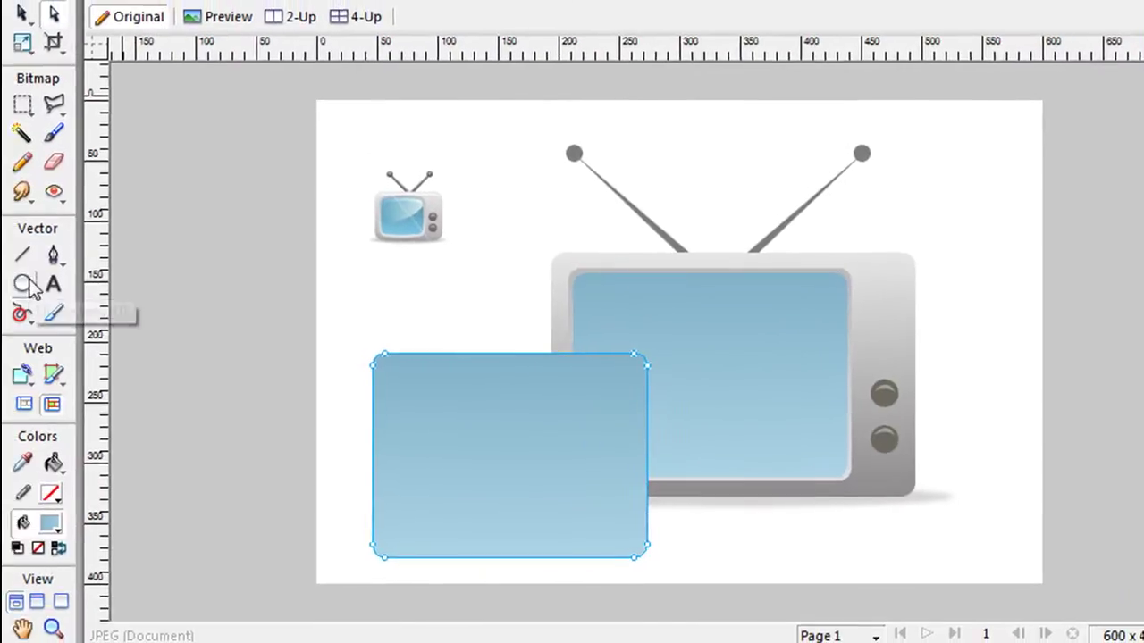
- Draw an ellipse about 200 × 185 px overlapping the screen copy's upper right part, and set both of its gradient colors to white
click(24, 285)
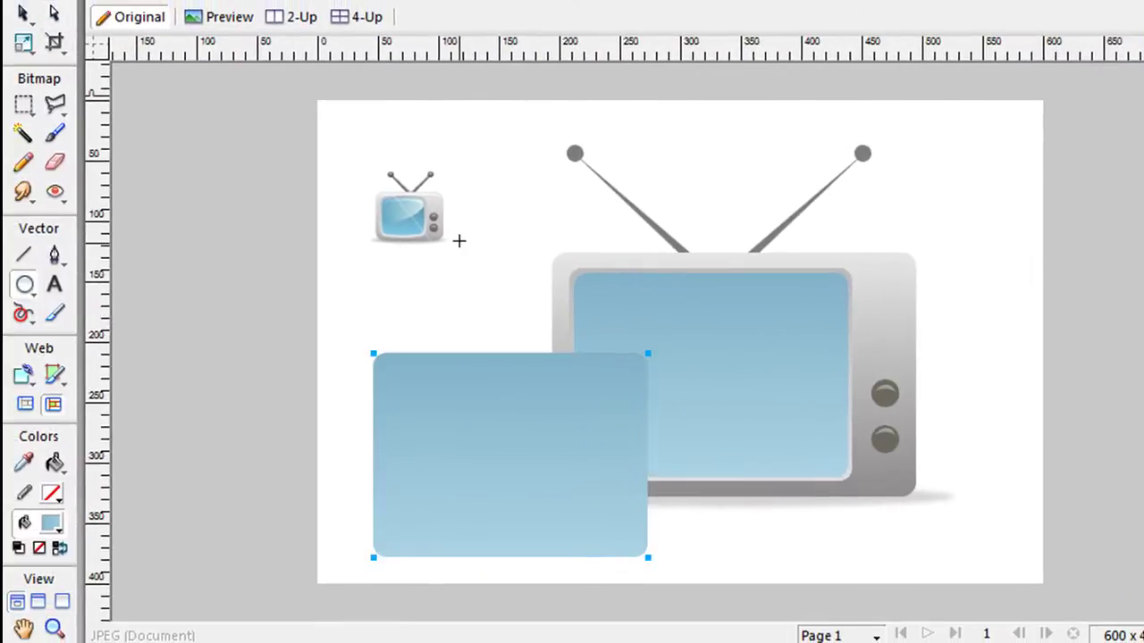
drag(455, 219, 695, 443)
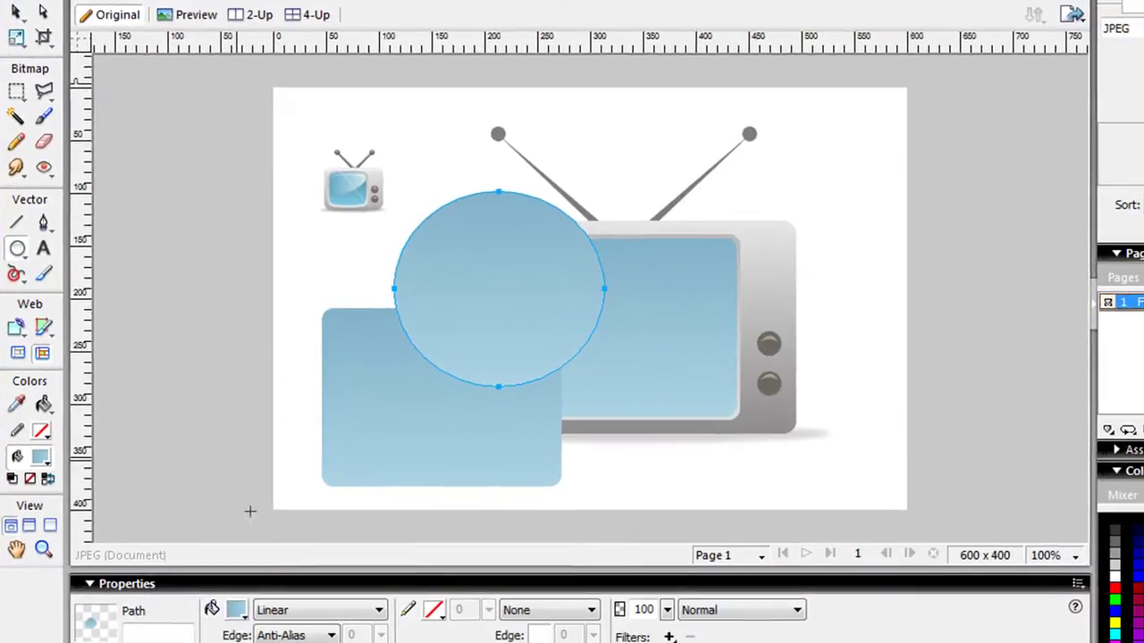
click(236, 608)
click(247, 482)
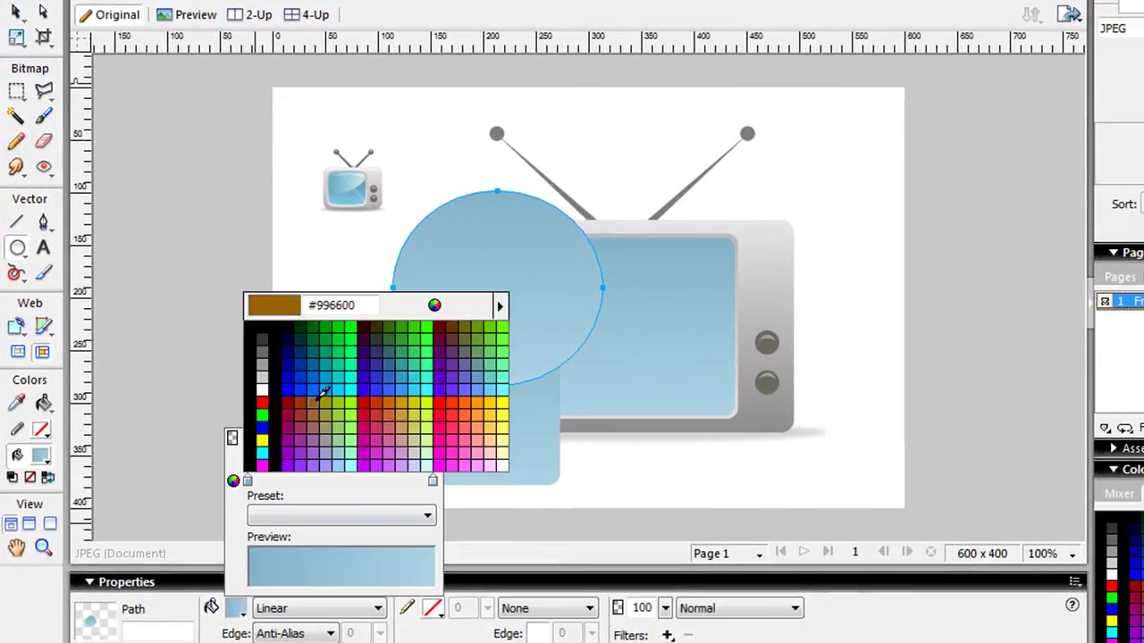
click(263, 388)
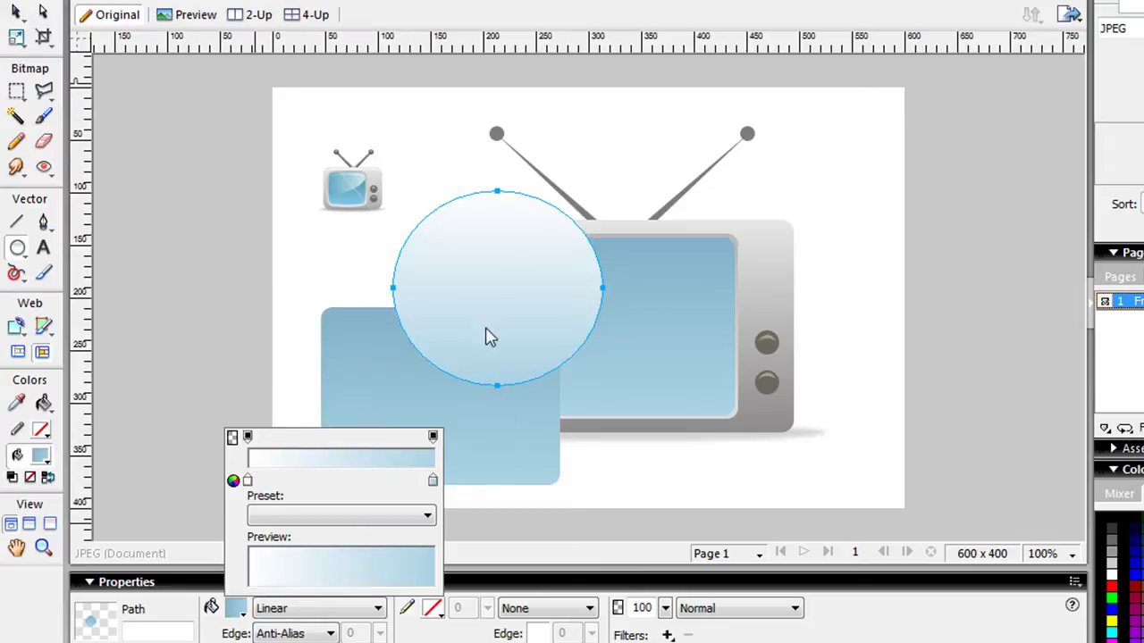
click(433, 482)
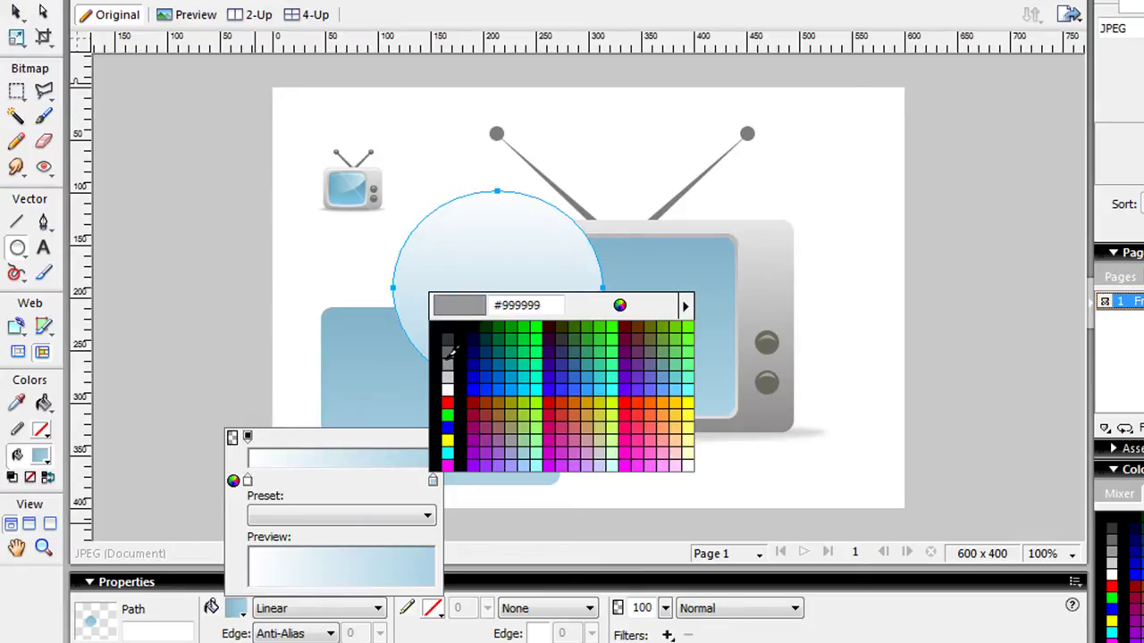
click(447, 389)
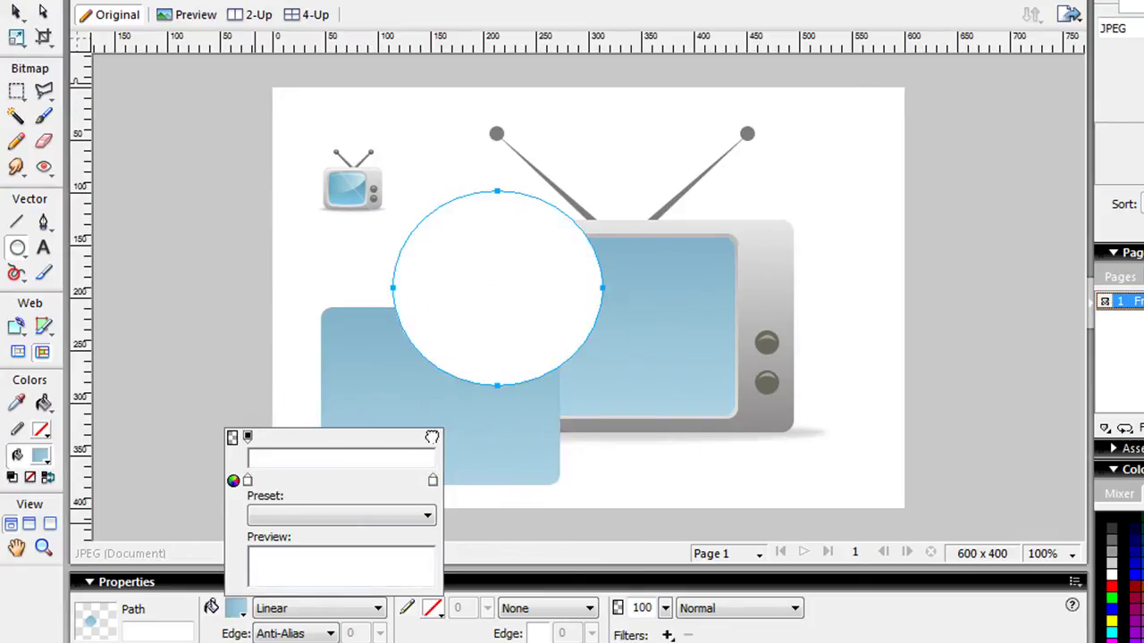
- Set the opacity at the end of the ellipse's white gradient to 0
click(433, 438)
drag(566, 414, 449, 412)
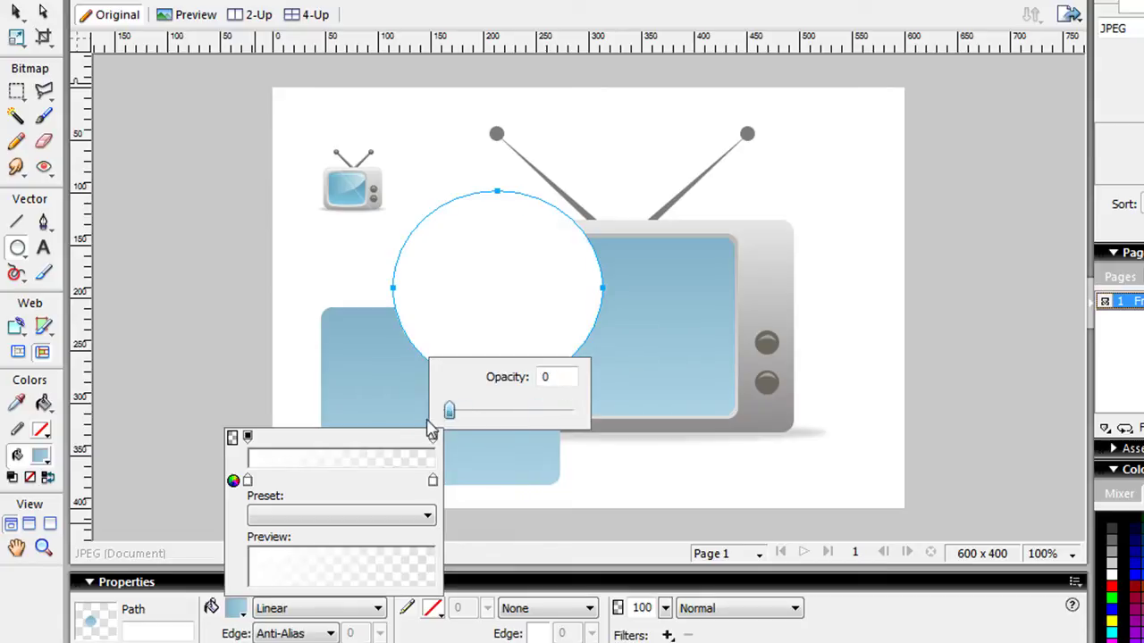
click(166, 447)
- Move the white gradient ellipse slightly down and left, and rotate it 90° clockwise
click(16, 11)
click(217, 135)
drag(496, 275, 474, 287)
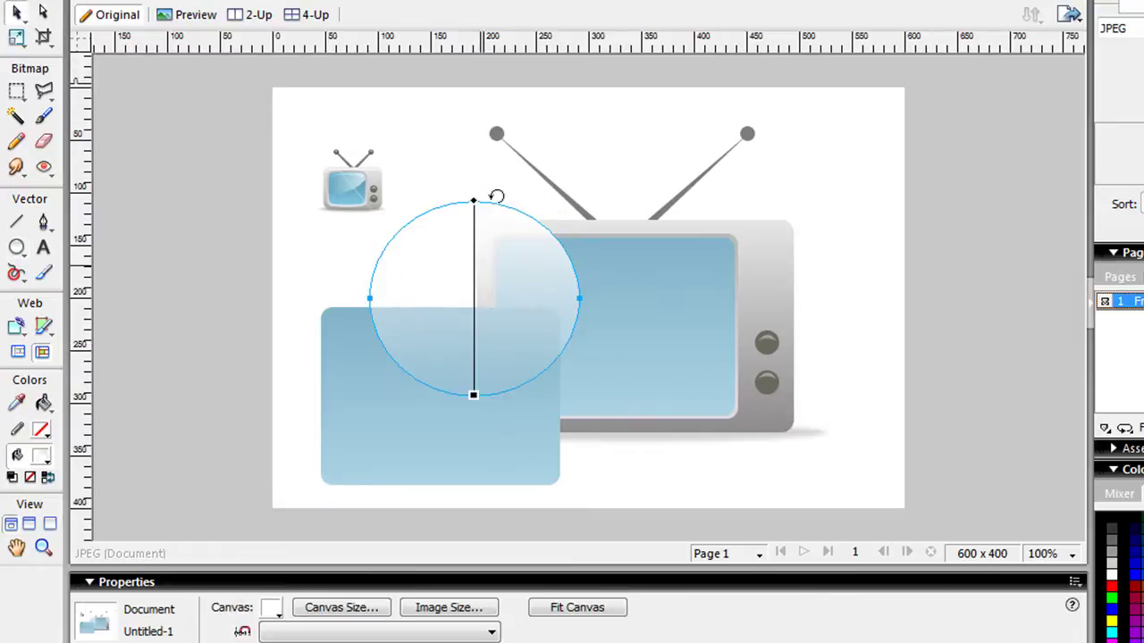
key(ctrl+shift+9)
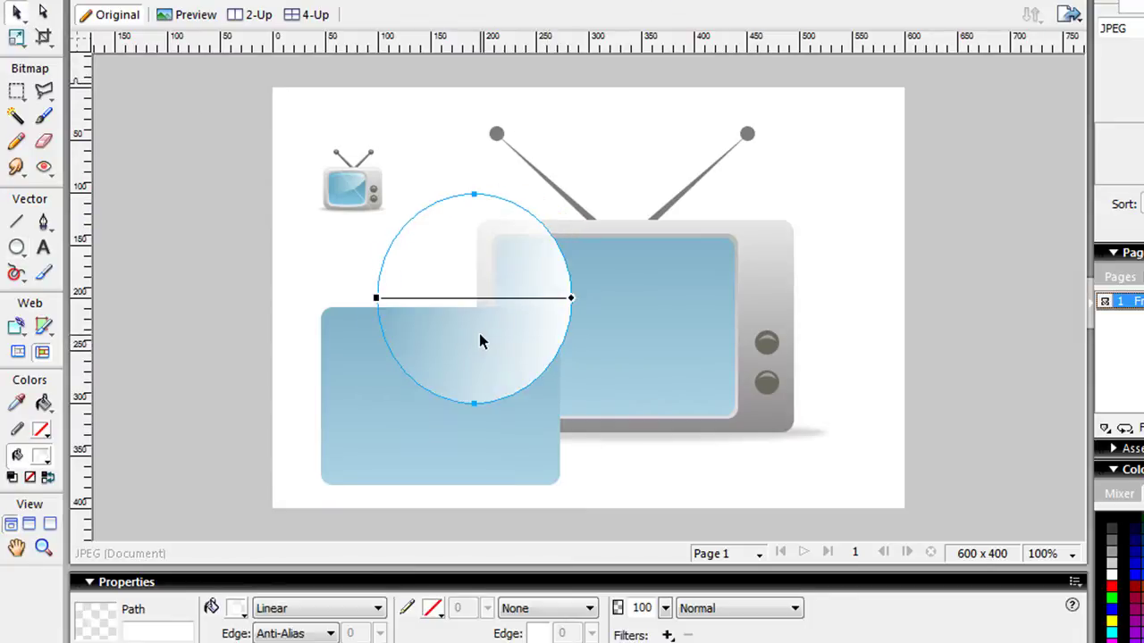
- Move the white gradient ellipse slightly over the screen copy's upper right corner and set its opacity to 78
drag(480, 336, 495, 345)
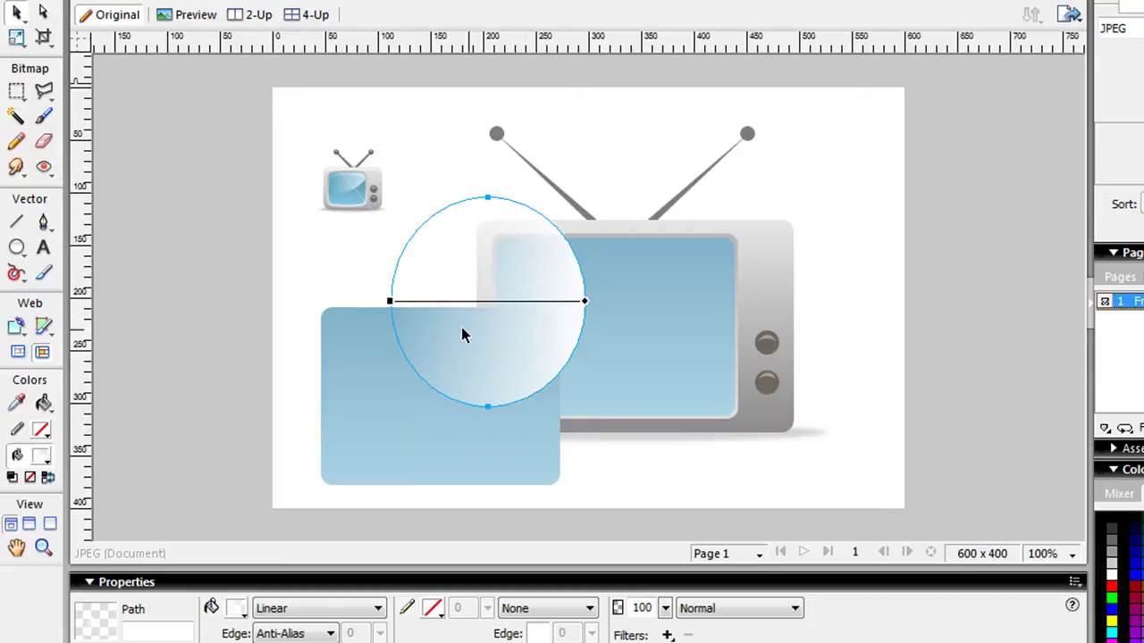
click(347, 264)
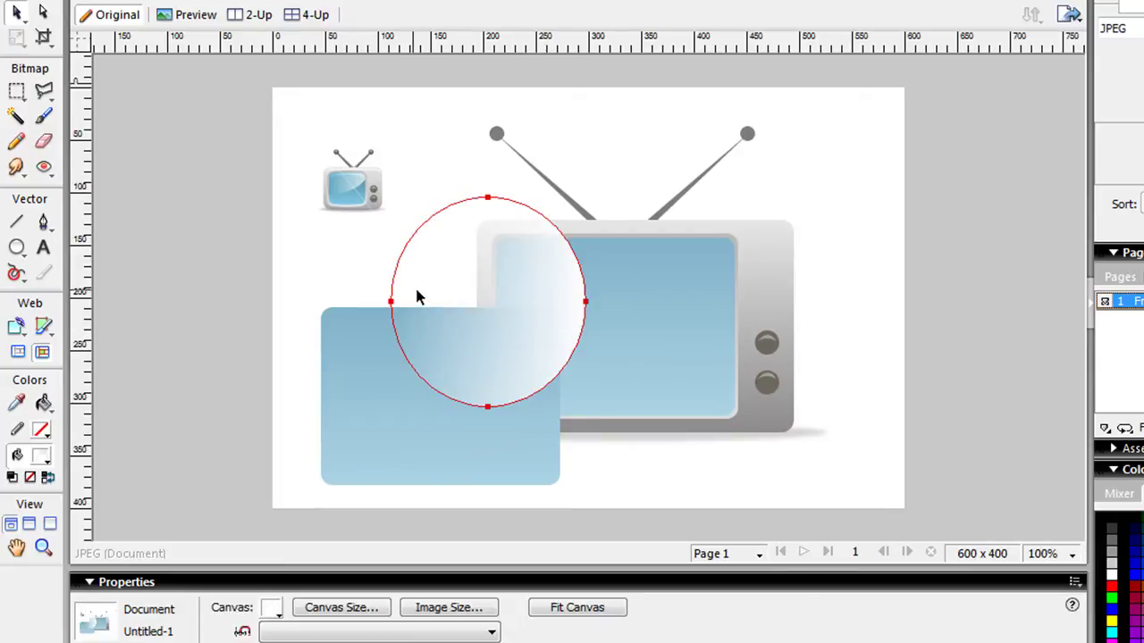
click(493, 308)
drag(664, 608, 672, 626)
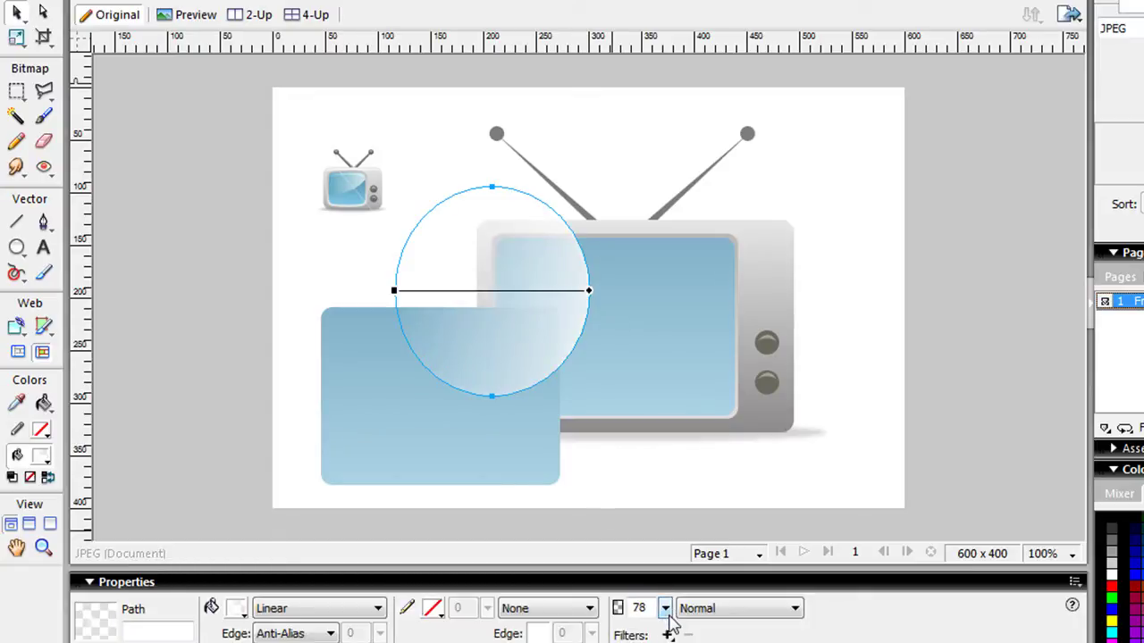
- Move the ellipse and the blue screen copy up slightly together and group them
shift+click(512, 458)
drag(497, 345, 490, 320)
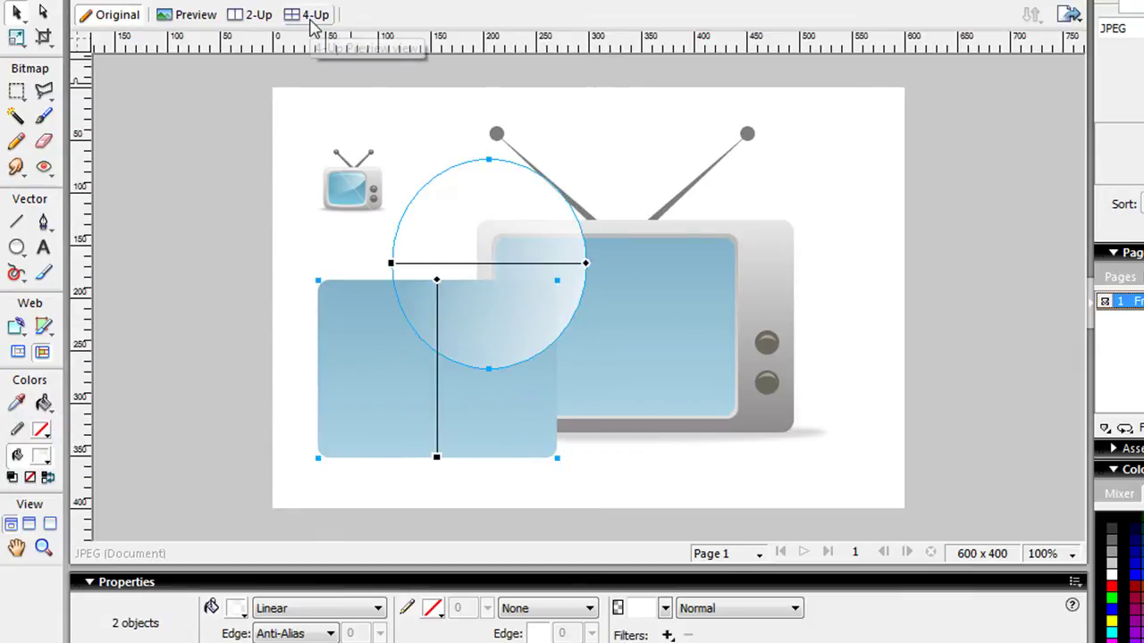
key(ctrl+g)
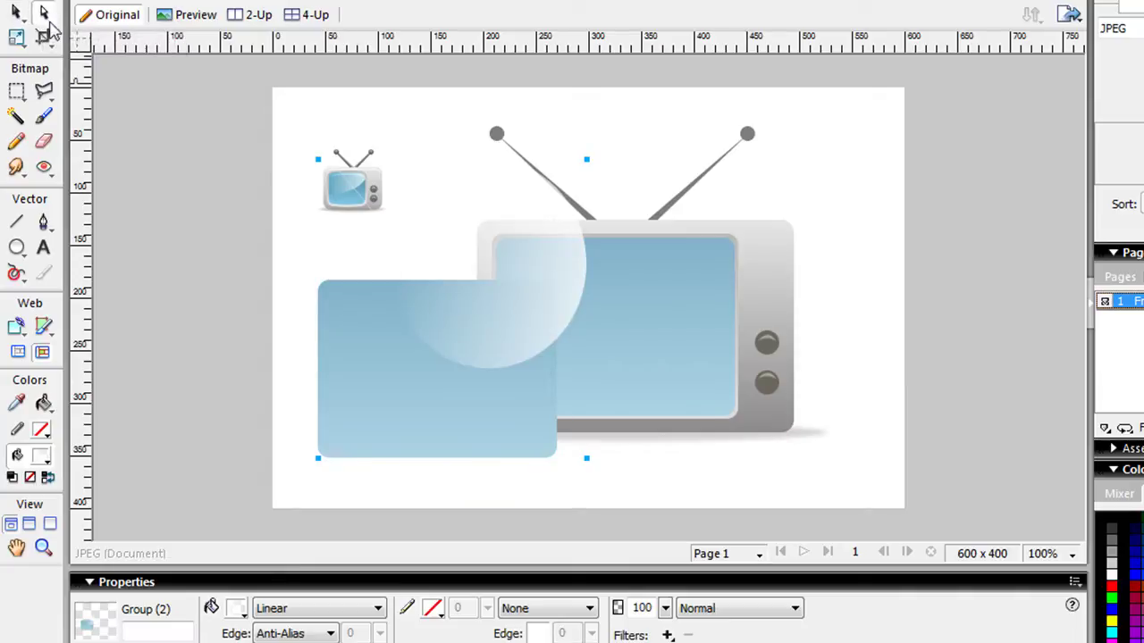
- Duplicate the blue rectangle from inside the group in place, as a separate object on top of the group
click(357, 386)
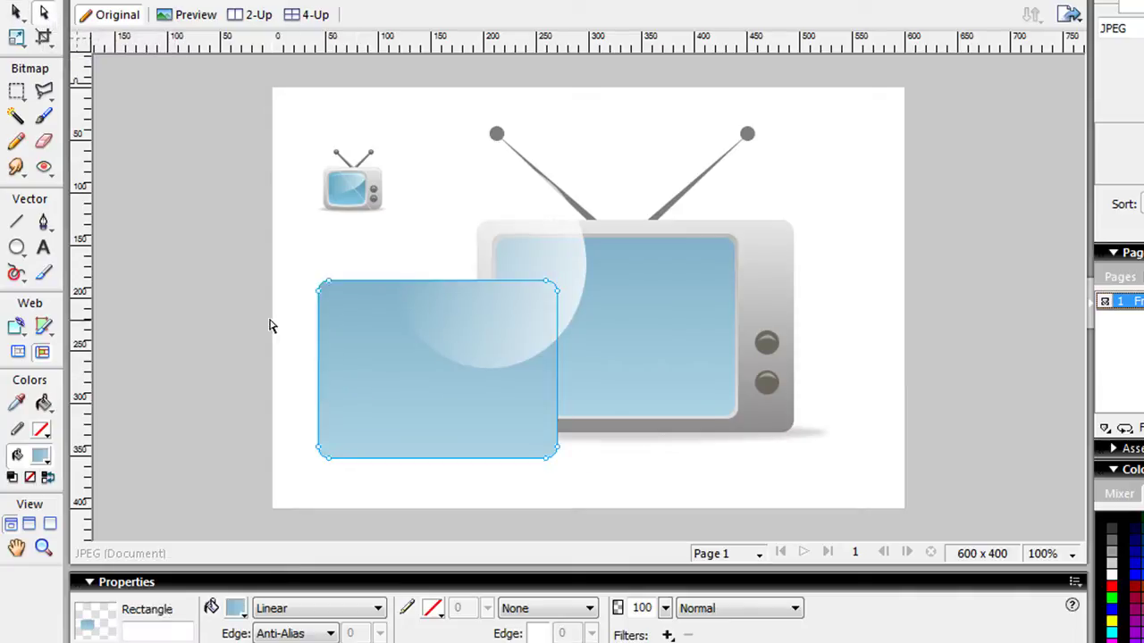
click(237, 315)
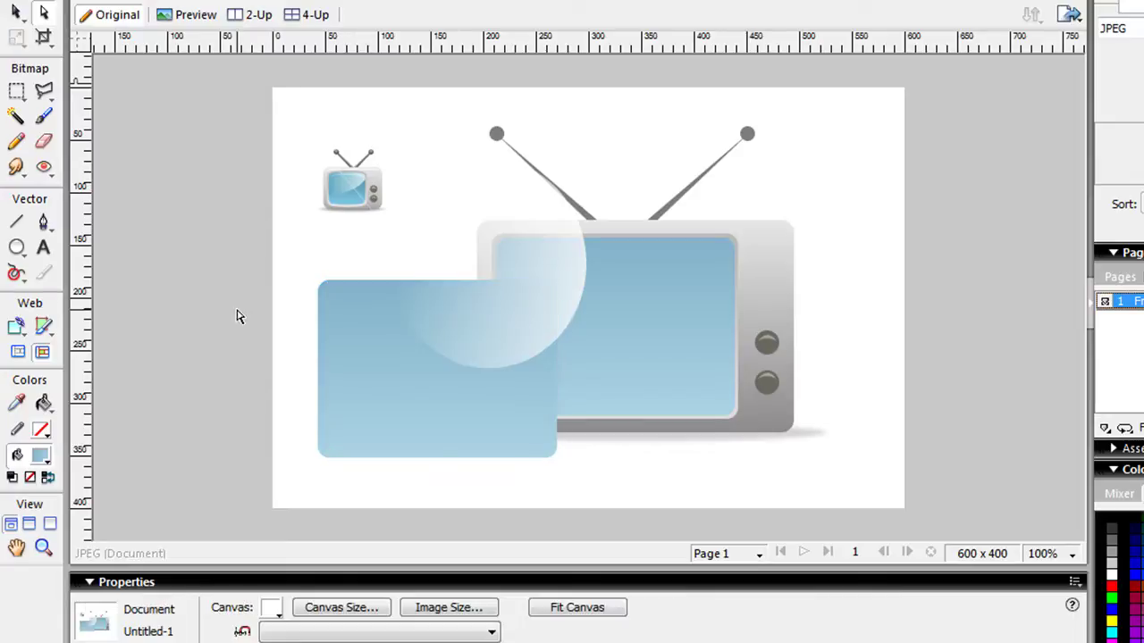
key(ctrl+z)
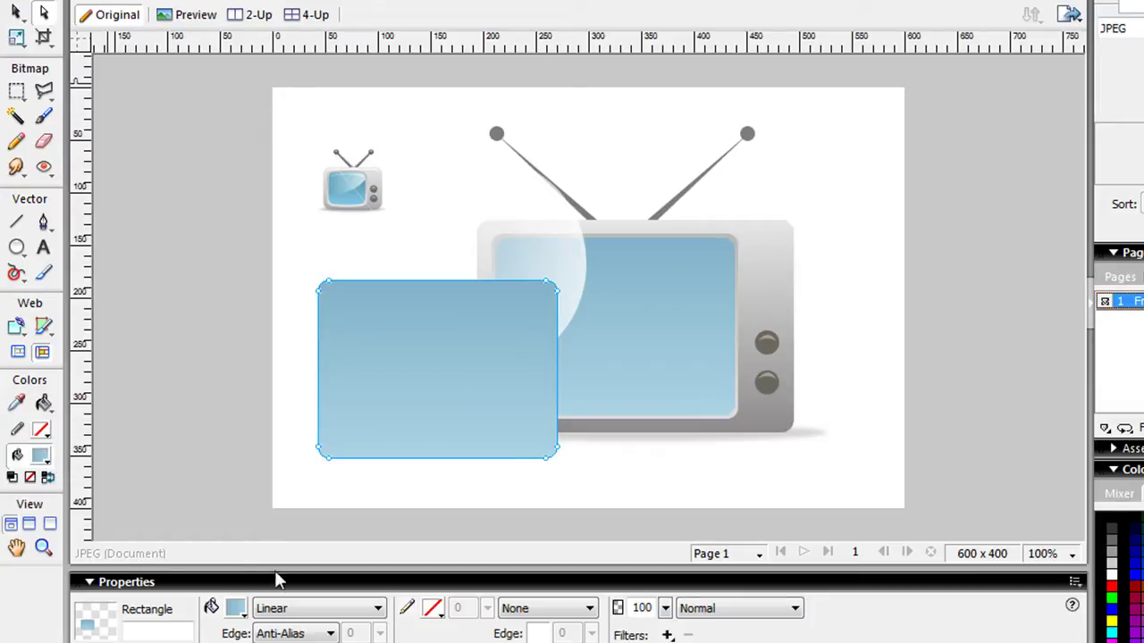
- Change the duplicated rectangle's fill from a linear gradient to solid white
click(277, 615)
click(302, 471)
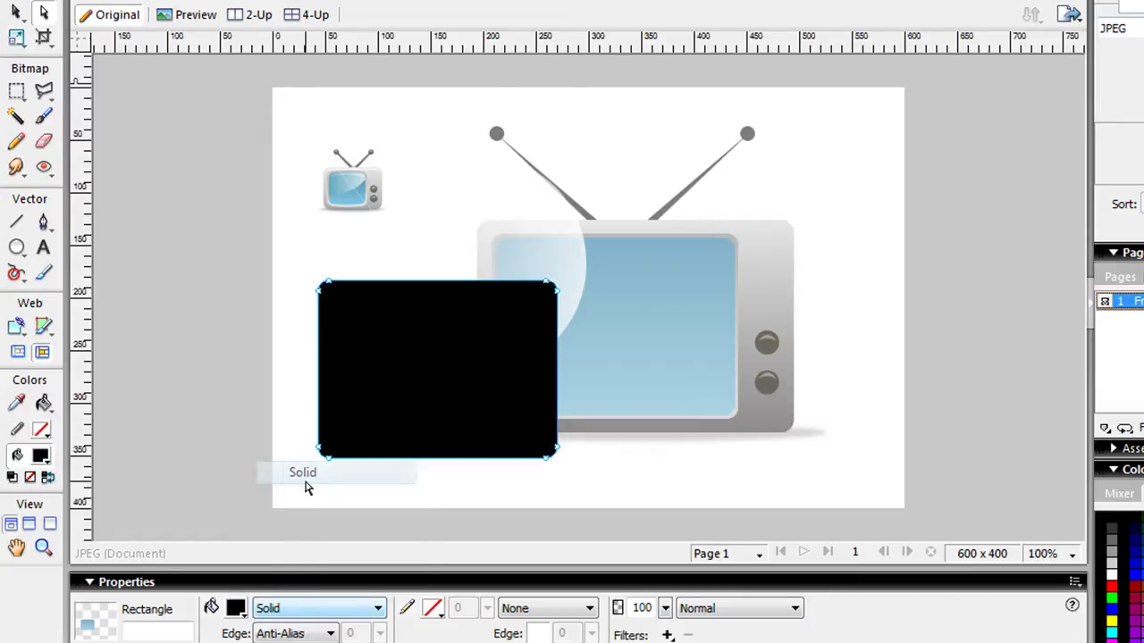
click(235, 607)
click(538, 483)
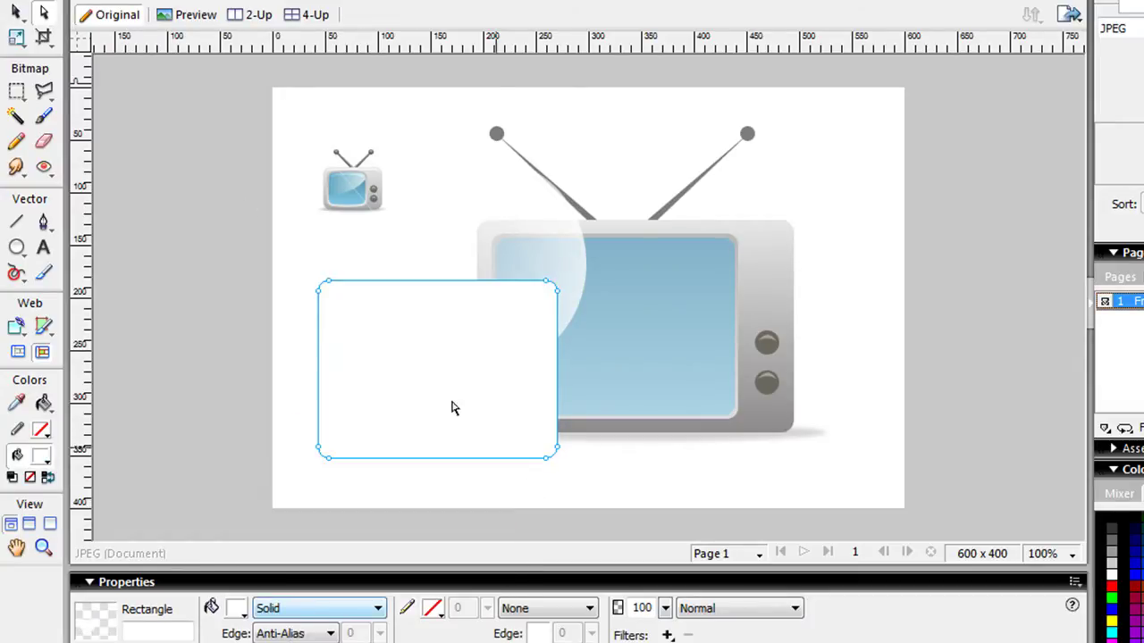
- Group the white rectangle and the ellipse group as a mask, and place the masked glossy screen over the large TV's screen
click(16, 11)
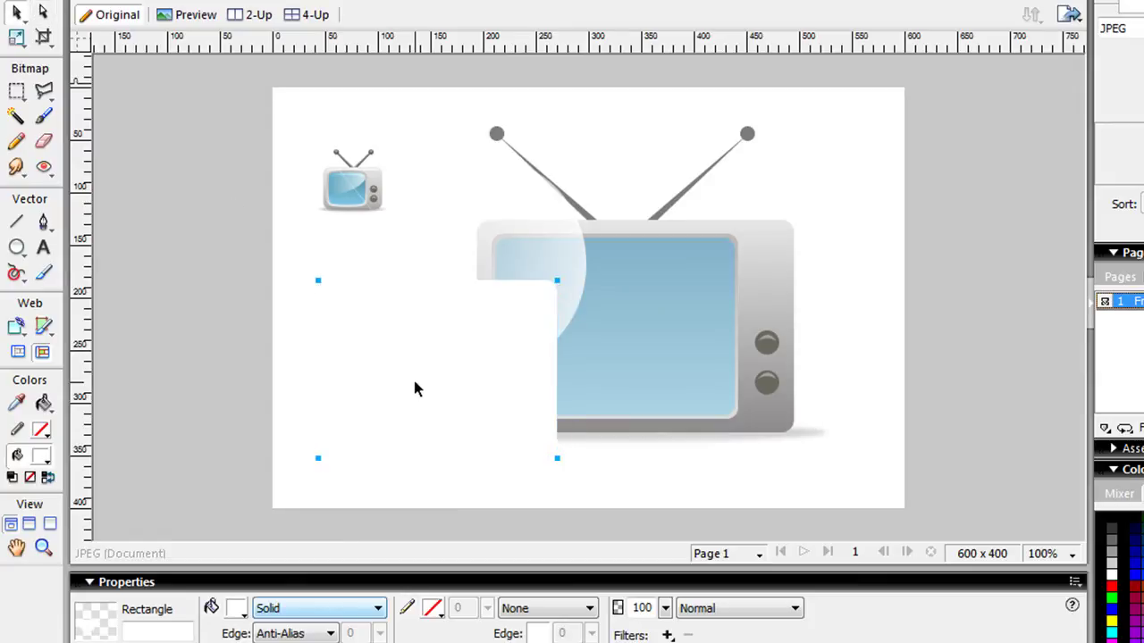
shift+click(519, 239)
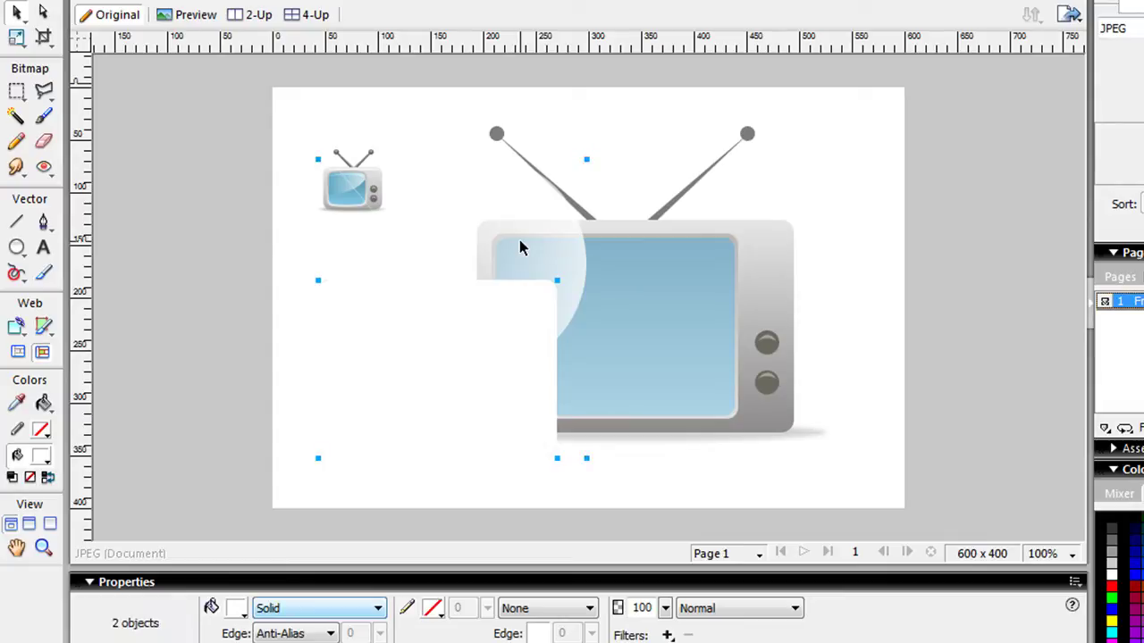
drag(519, 249, 492, 237)
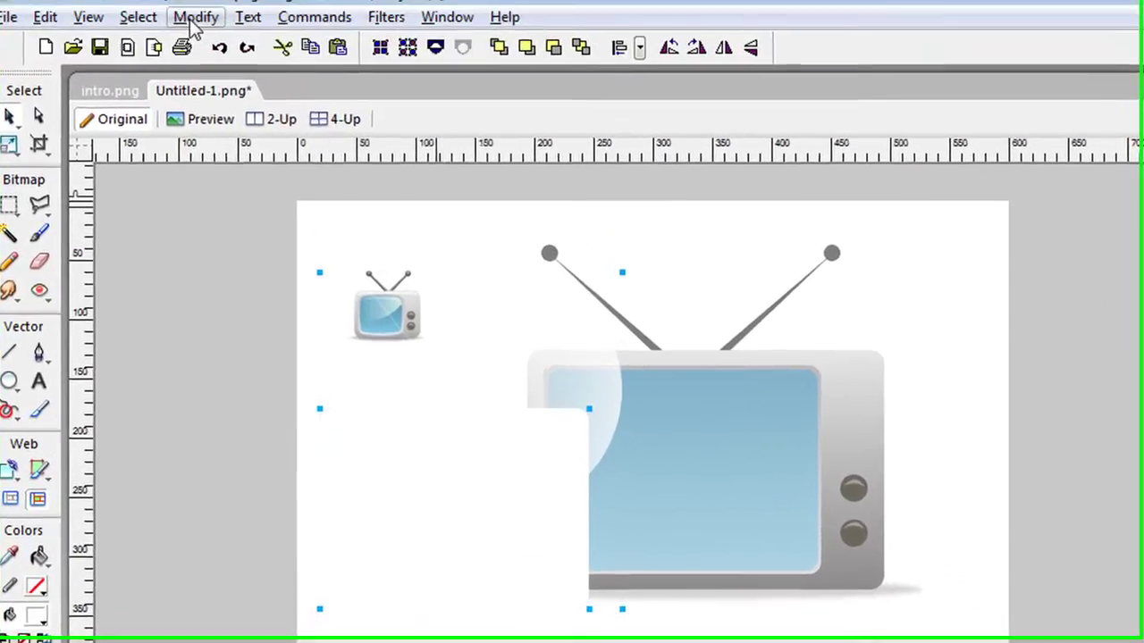
click(185, 0)
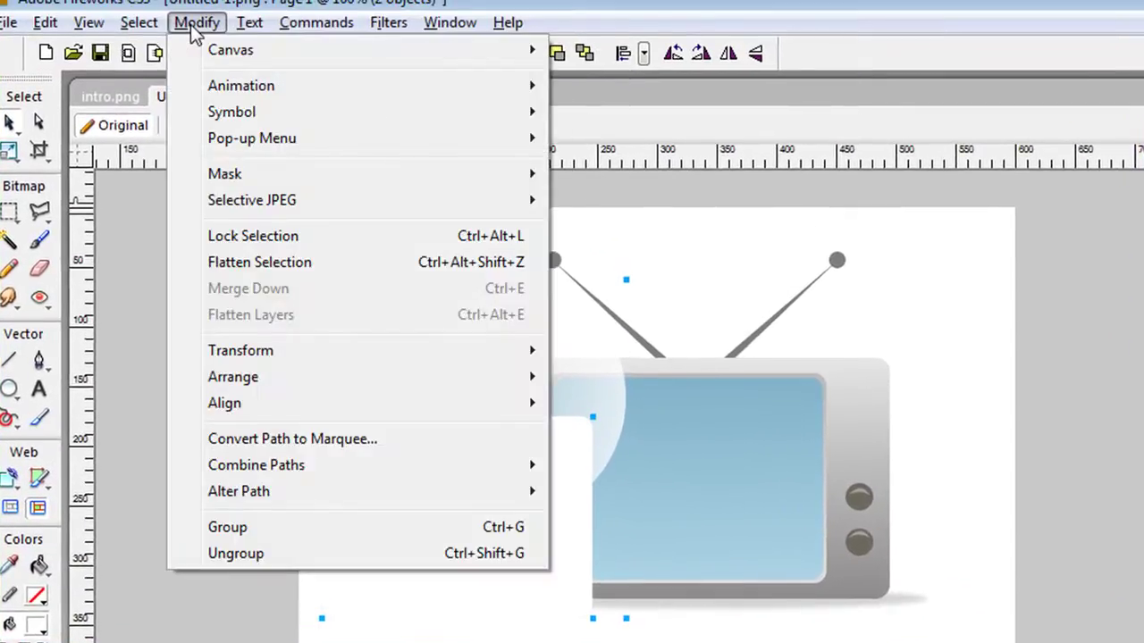
mouse_move(275, 171)
click(607, 259)
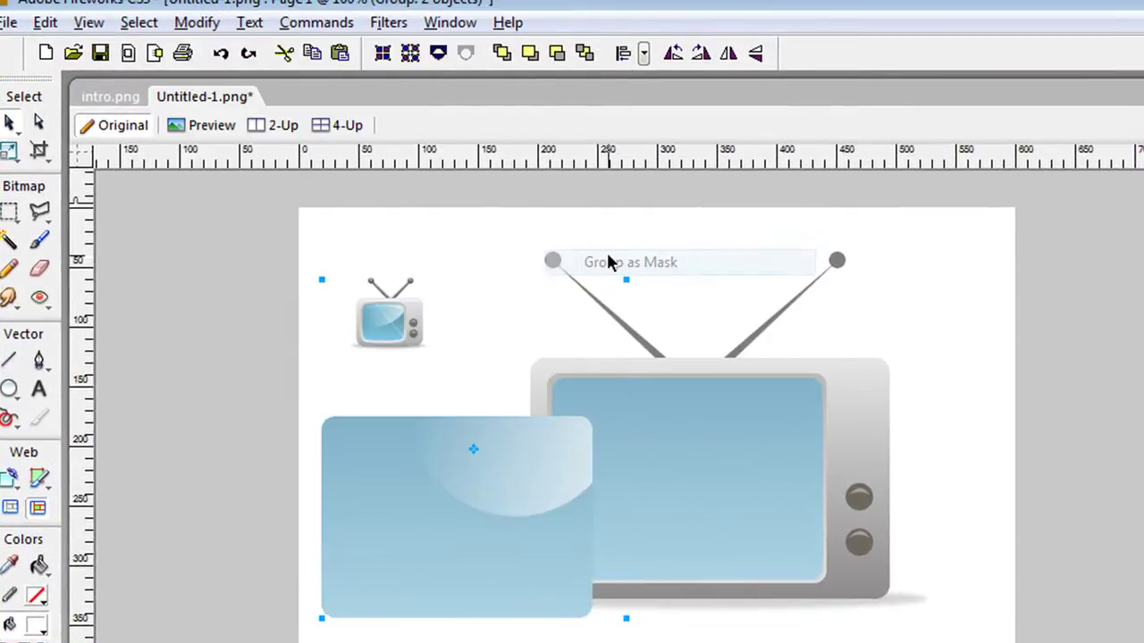
drag(375, 544, 603, 510)
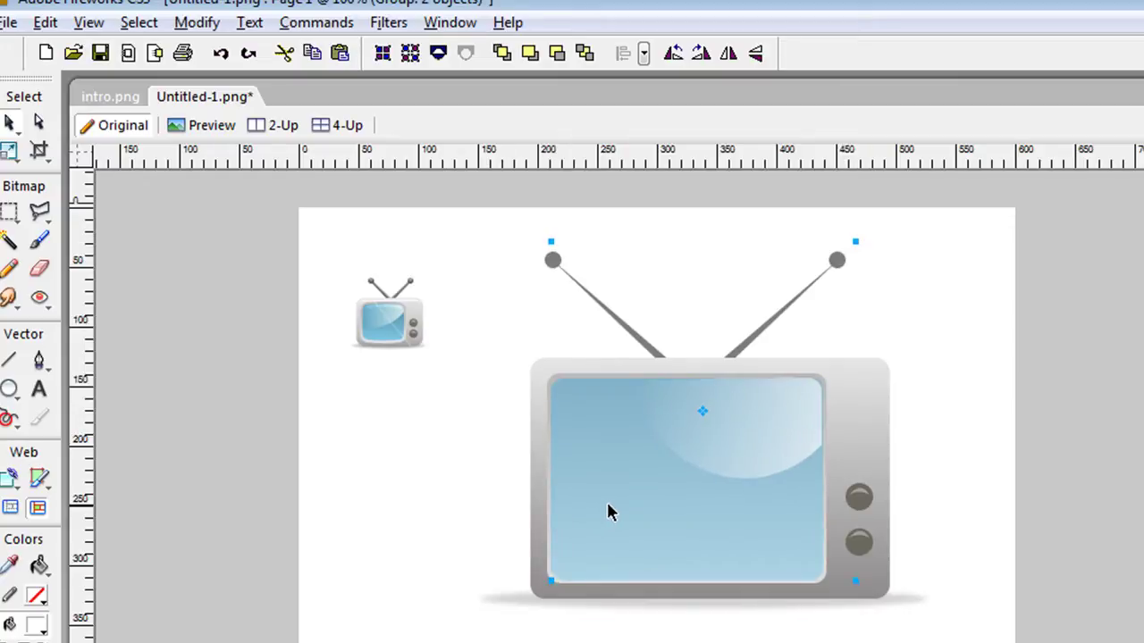
click(966, 521)
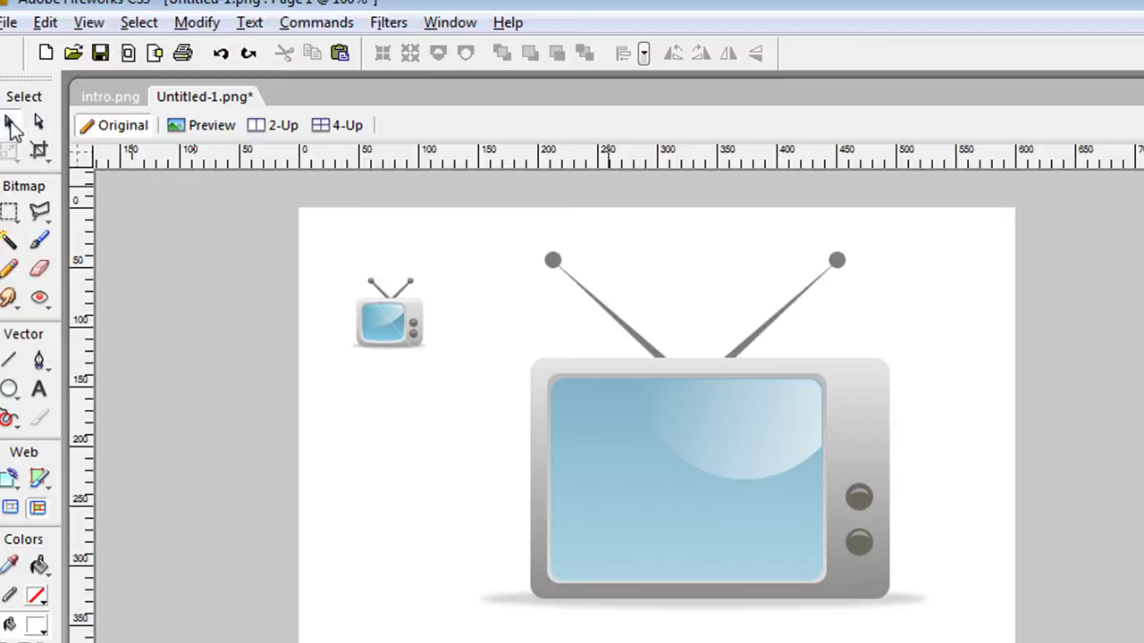
- Group all parts of the large TV and scale the group down proportionally to about 260 × 215 px
drag(459, 238, 1041, 639)
key(ctrl+g)
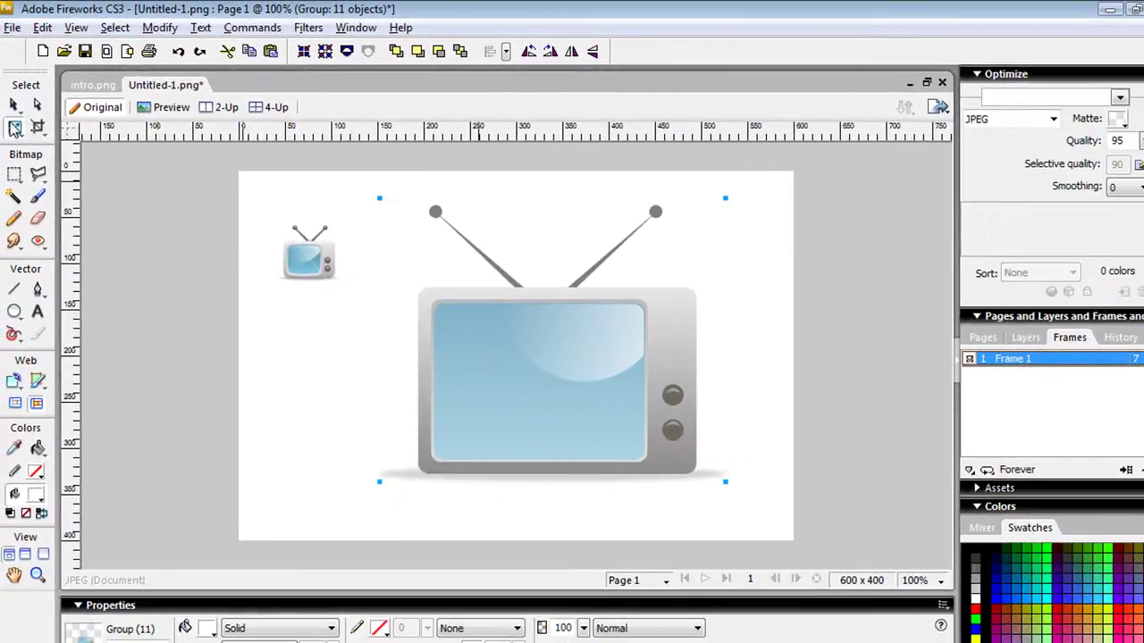
click(15, 128)
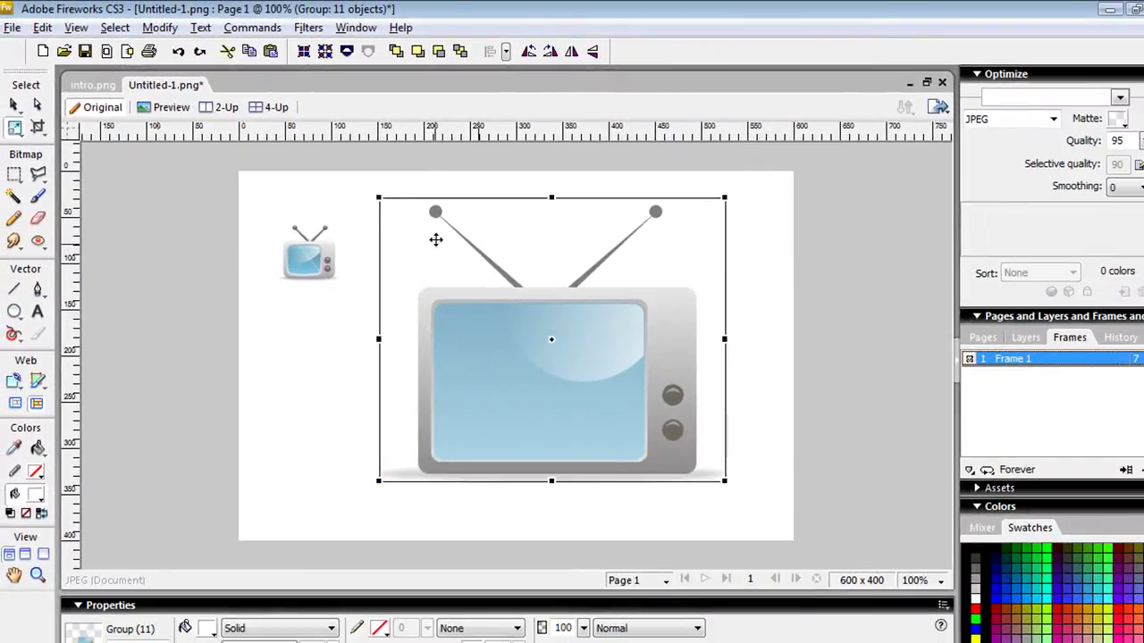
drag(379, 197, 488, 274)
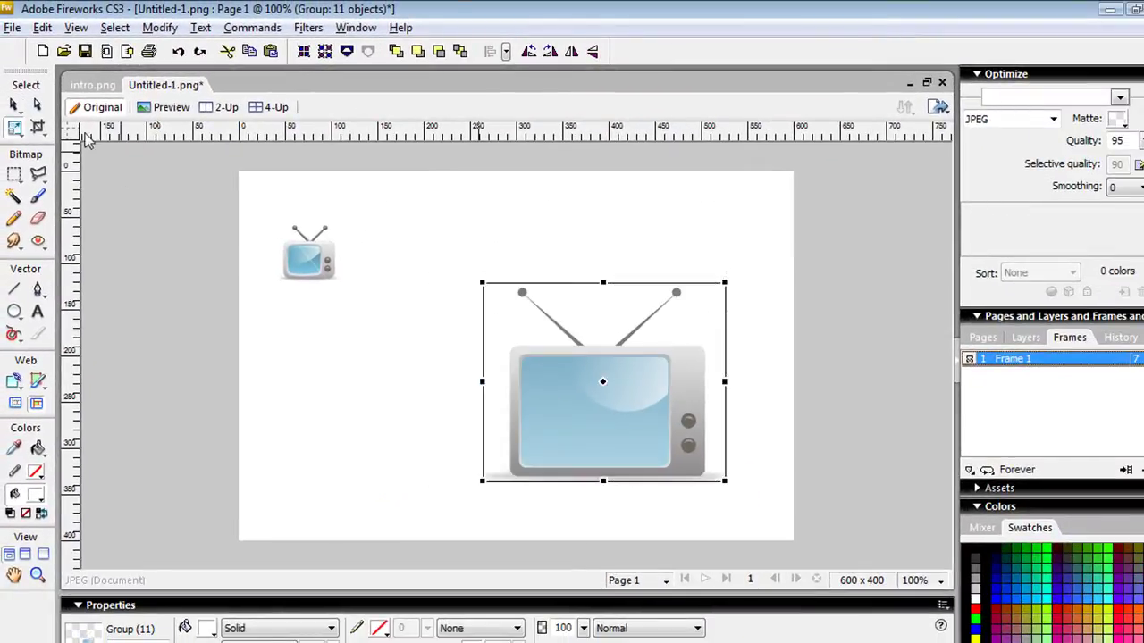
- Move the scaled-down TV near the canvas center and the small reference icon down beside it, leaving nothing selected
click(16, 107)
drag(620, 439, 574, 365)
drag(354, 295, 348, 333)
click(731, 421)
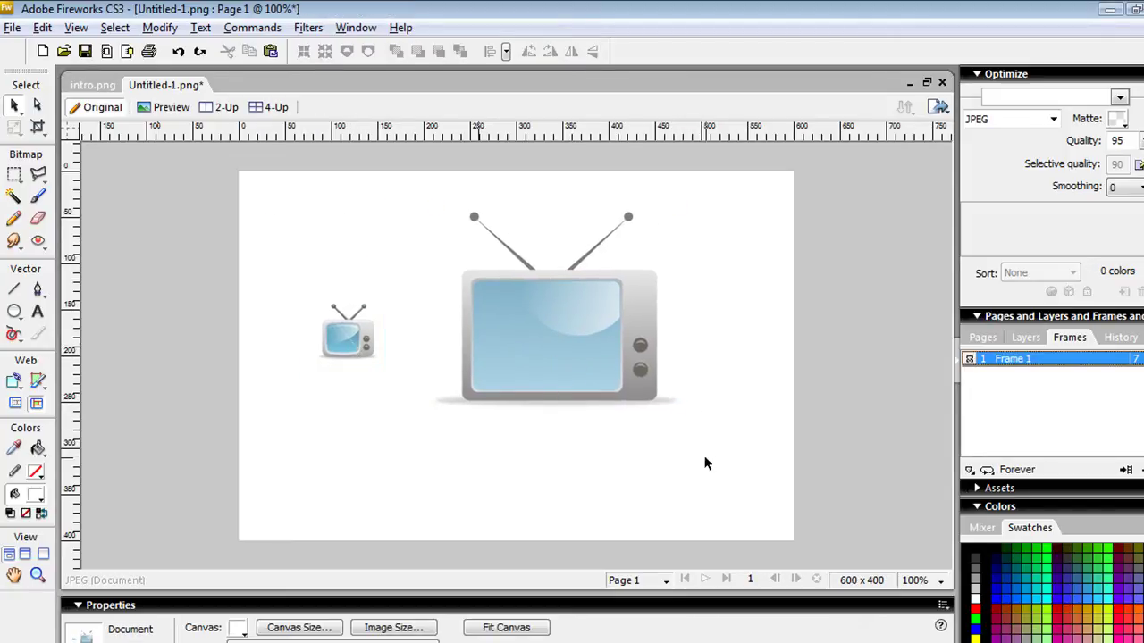
drag(567, 334, 565, 368)
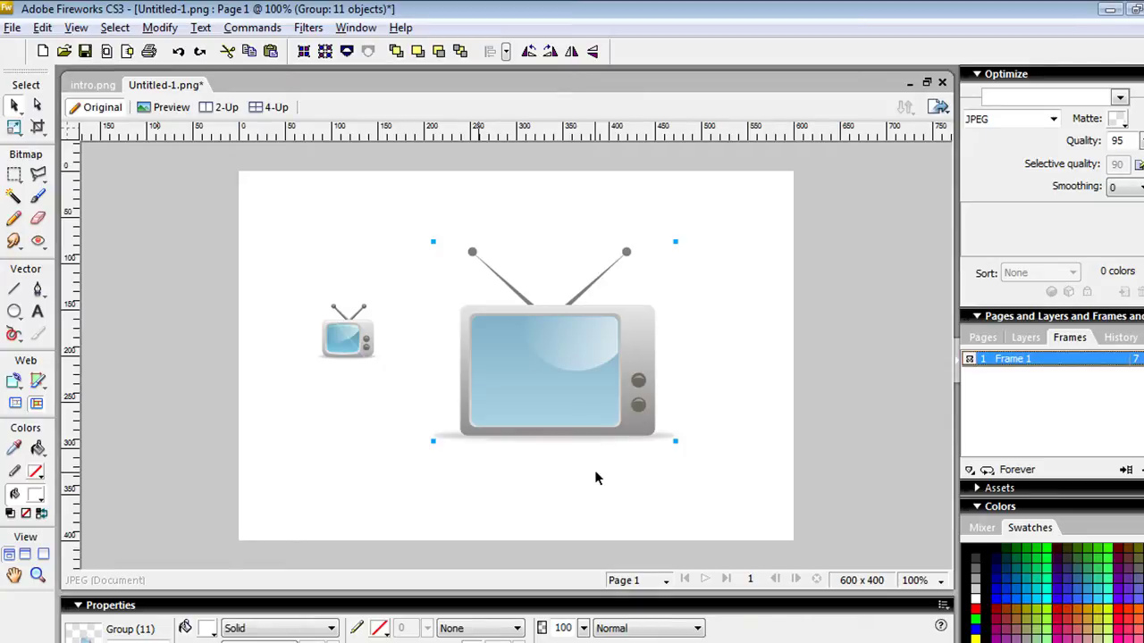
drag(589, 395, 578, 386)
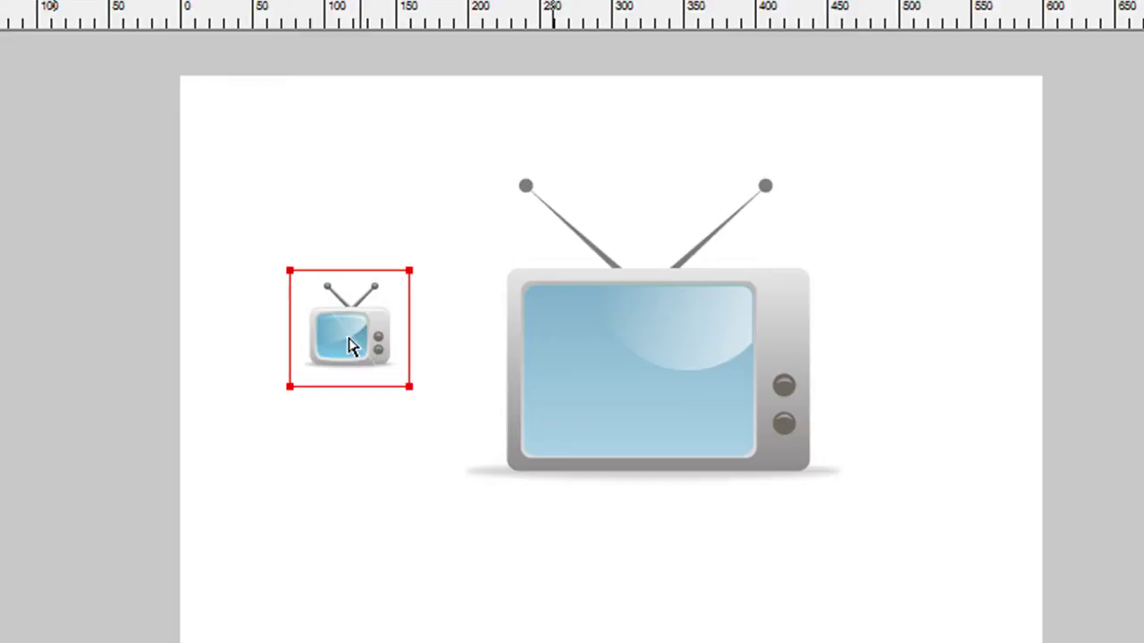
click(608, 492)
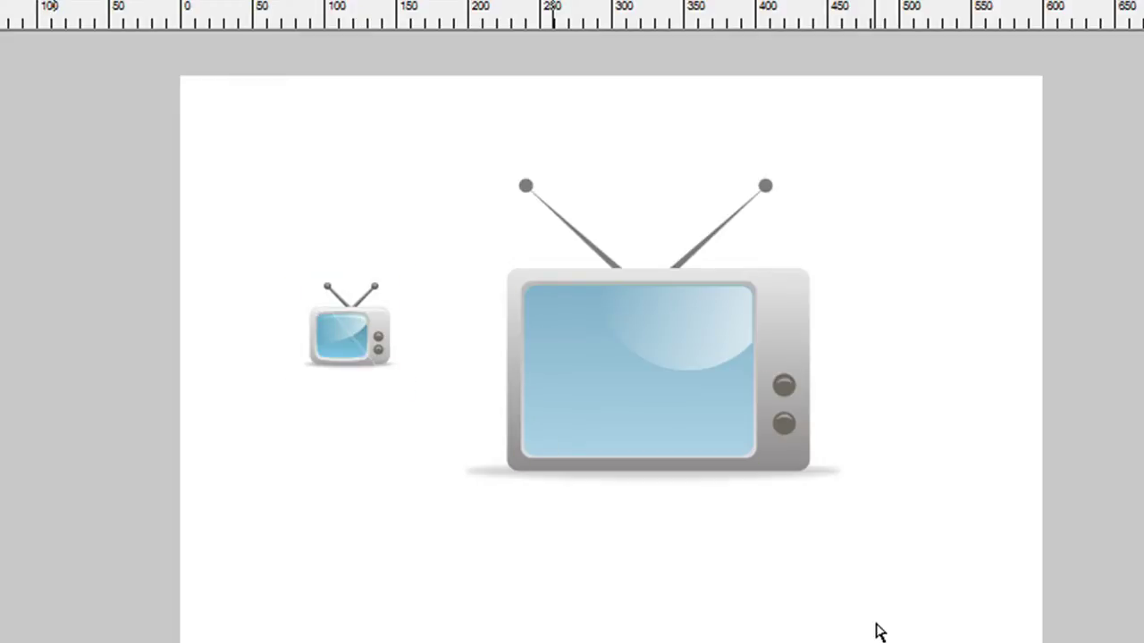